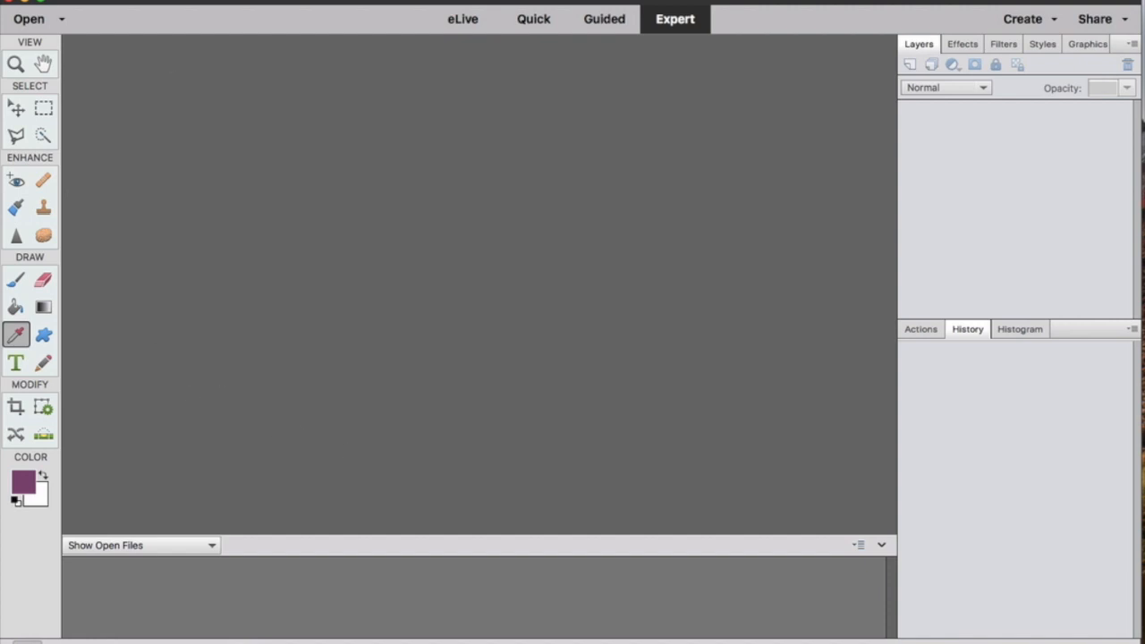
# Open "09_magic wand ferris wheel.jpg" and "magic wand windmill before.jpg" together from the Magic Wand Images folder
pyautogui.click(254, 1)
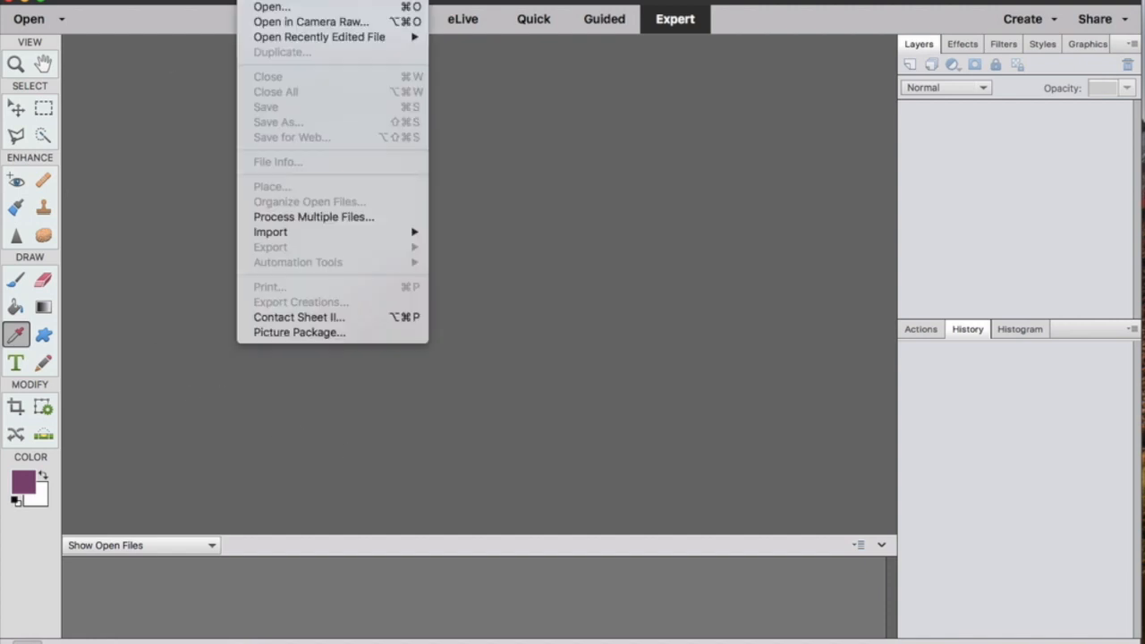
pyautogui.click(259, 9)
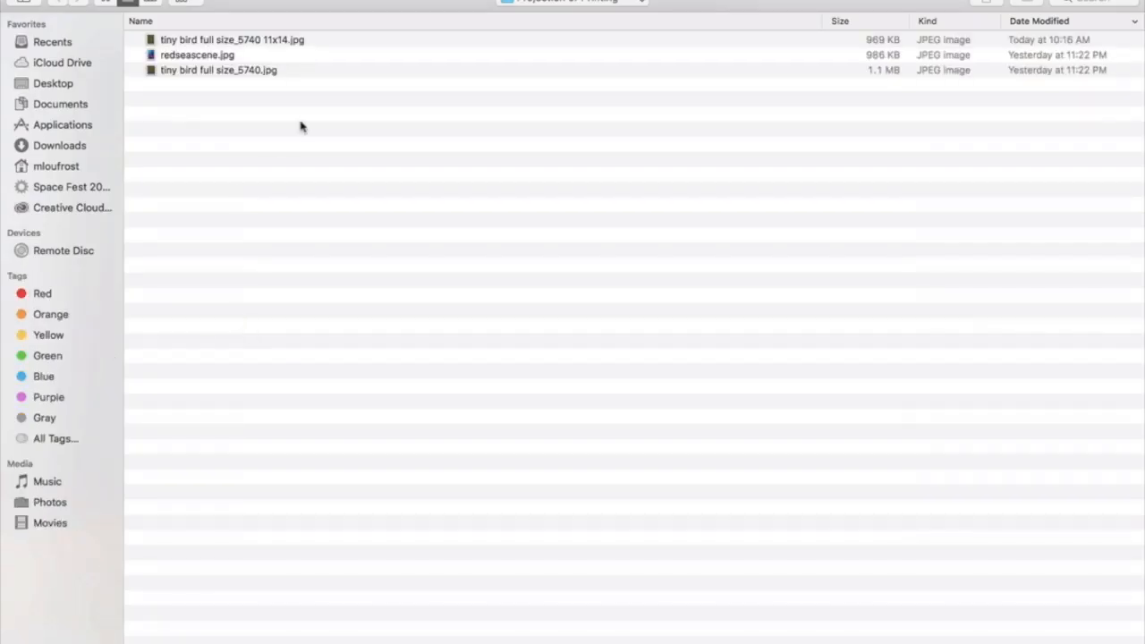
pyautogui.click(573, 1)
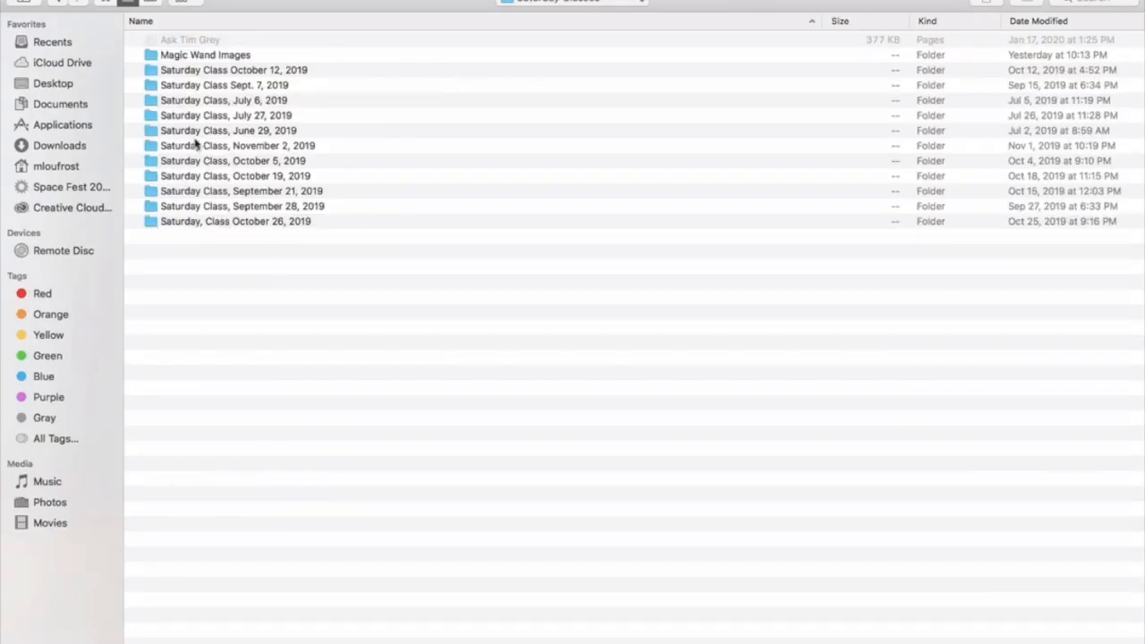
pyautogui.doubleClick(151, 57)
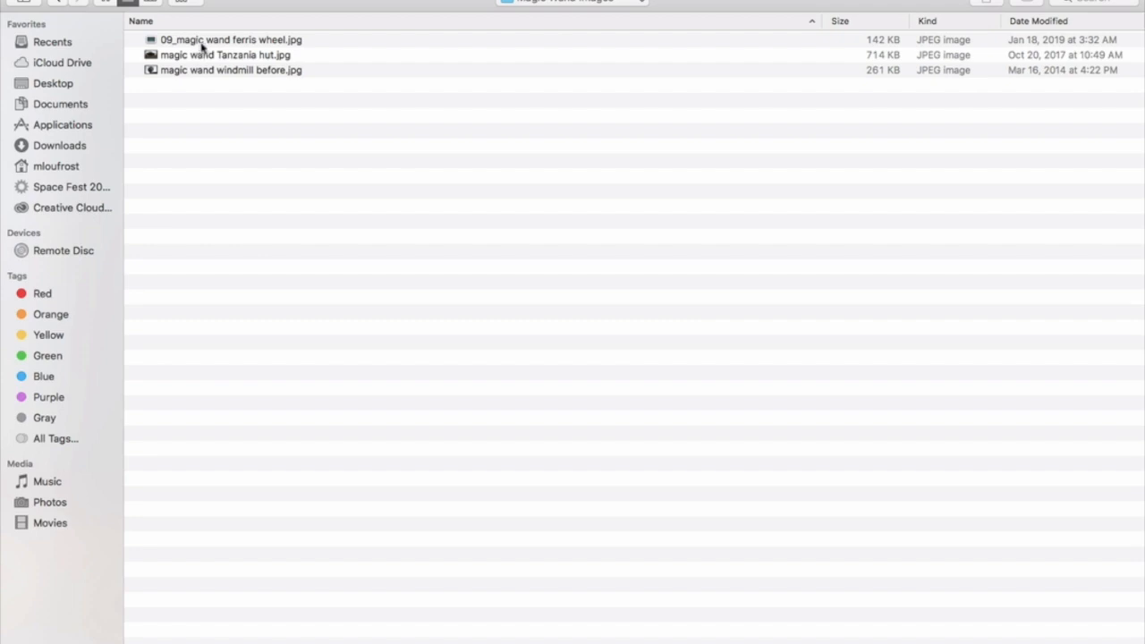
pyautogui.click(301, 41)
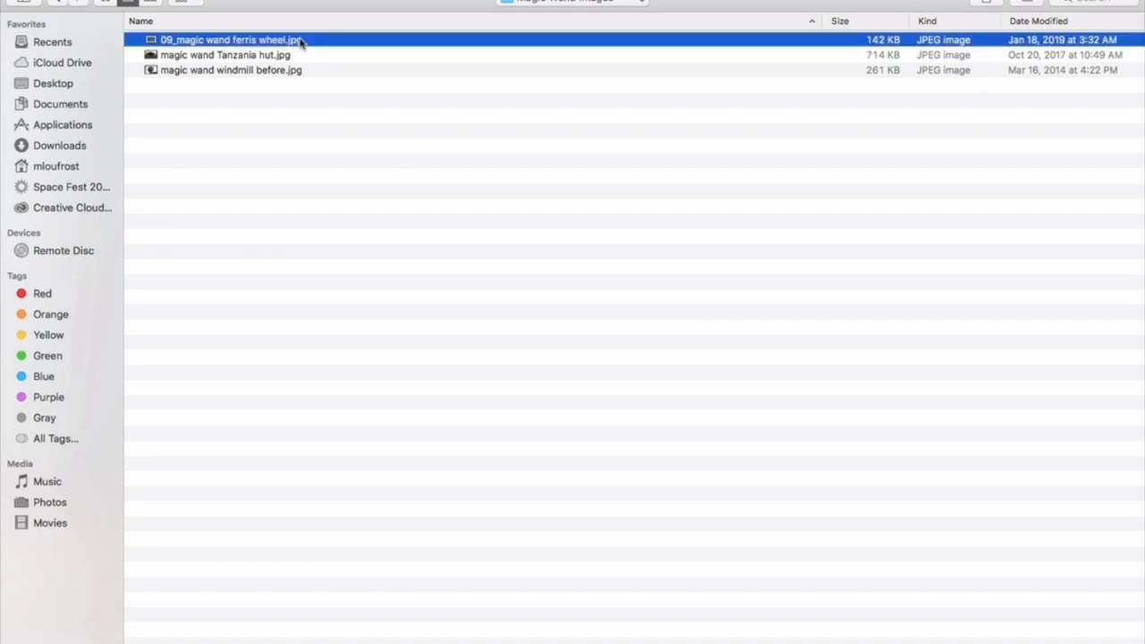
pyautogui.keyDown('super'); pyautogui.click(240, 75); pyautogui.keyUp('super')
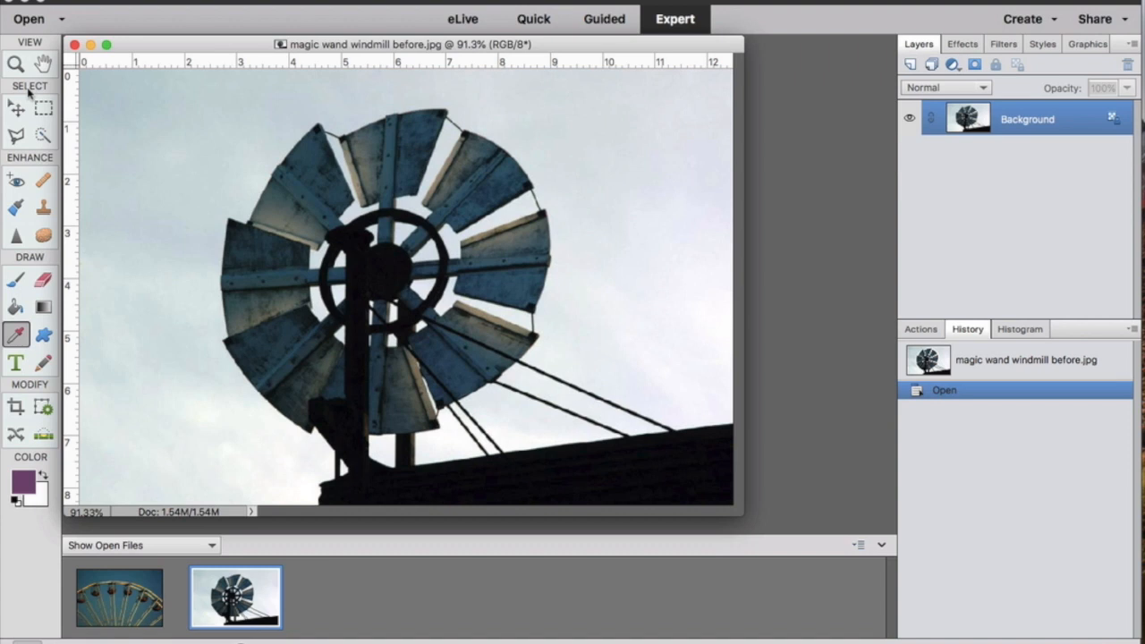
# Activate the Magic Wand in new-selection mode with Contiguous off
pyautogui.click(43, 137)
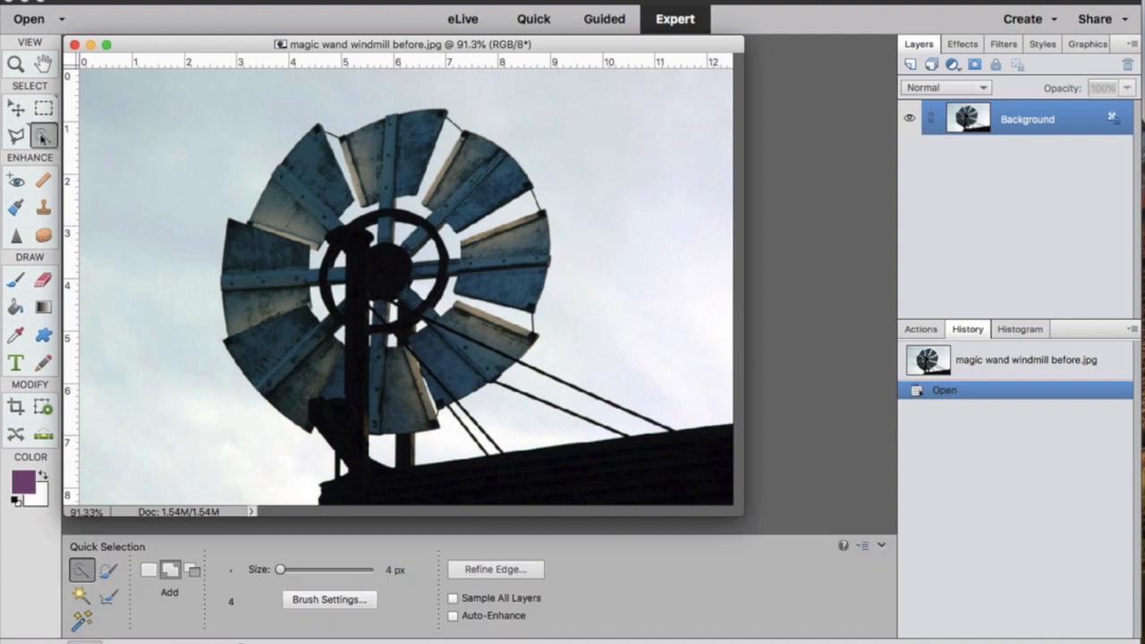
pyautogui.click(81, 596)
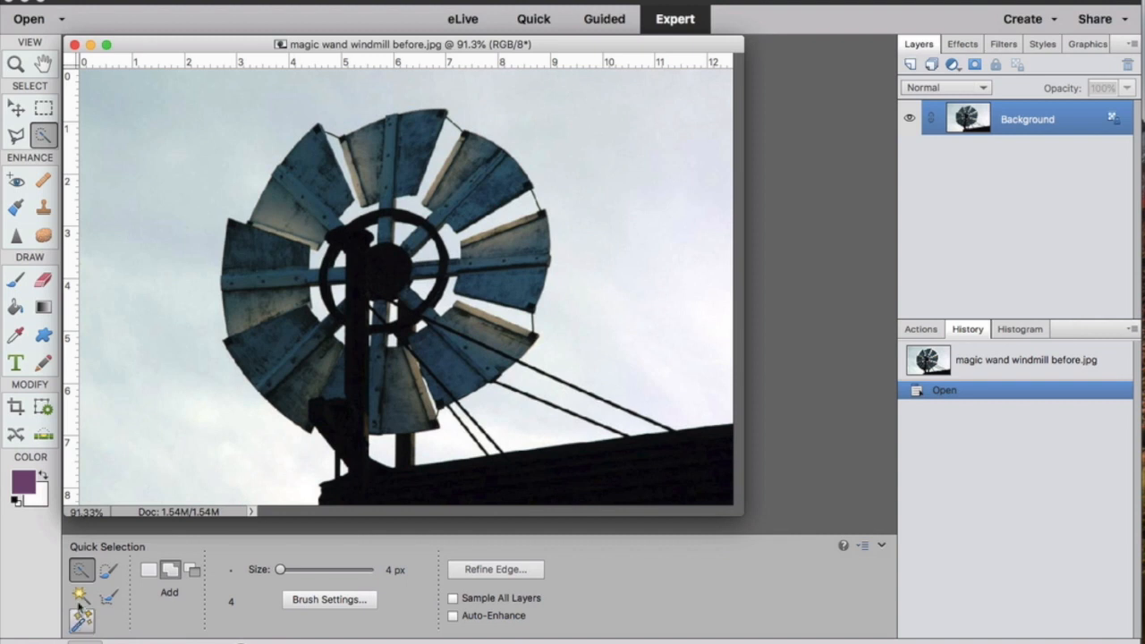
pyautogui.click(81, 597)
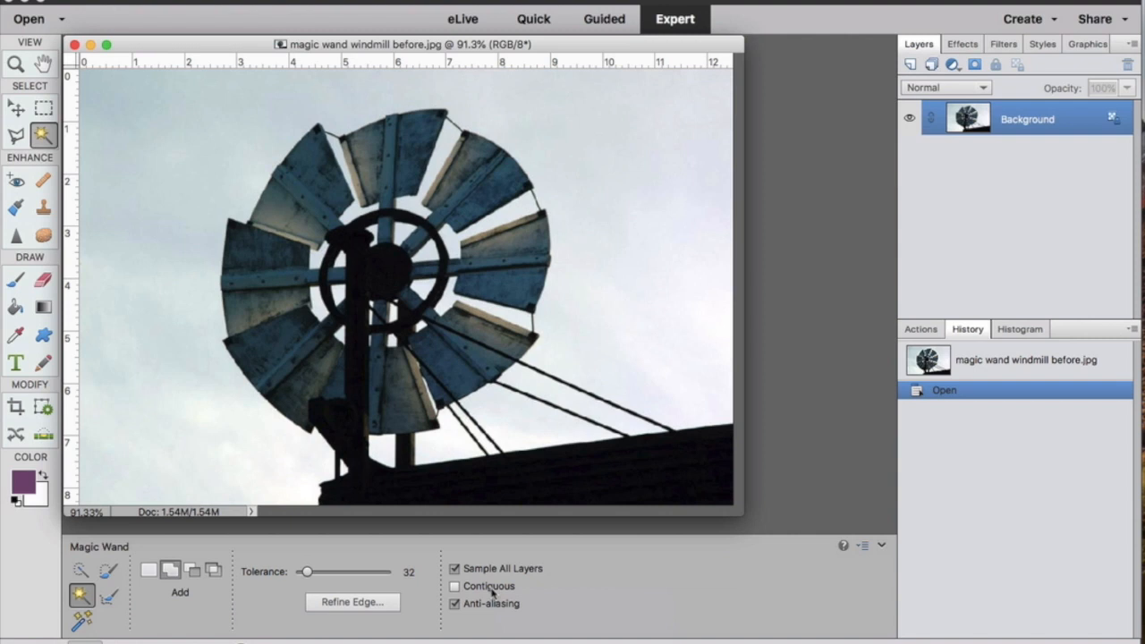
pyautogui.click(455, 588)
pyautogui.click(456, 588)
pyautogui.click(148, 573)
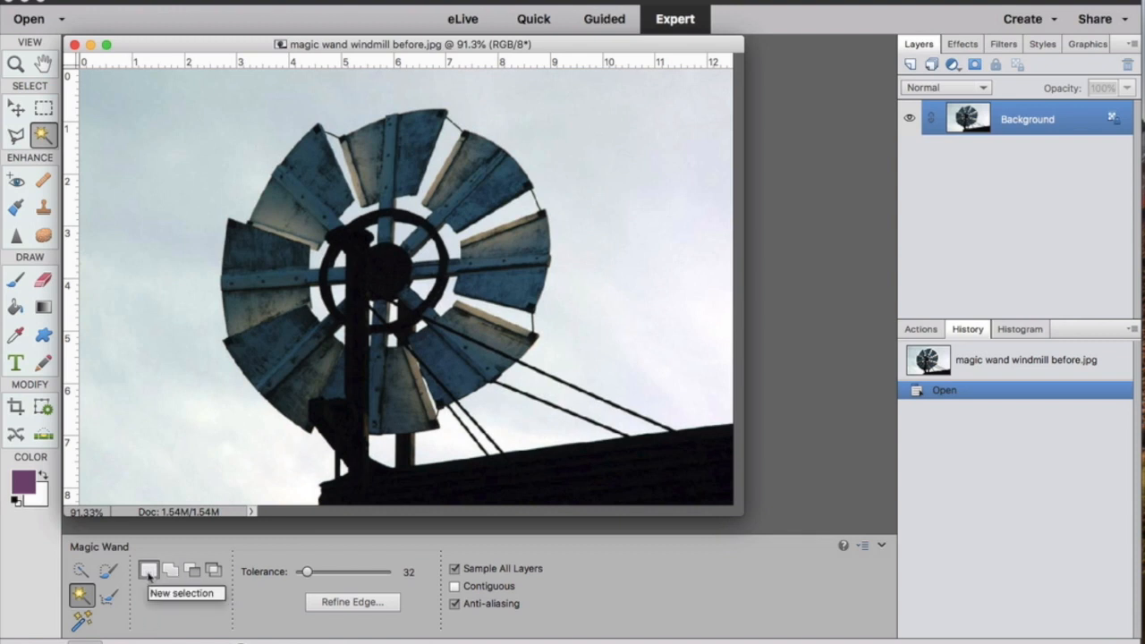
pyautogui.click(171, 571)
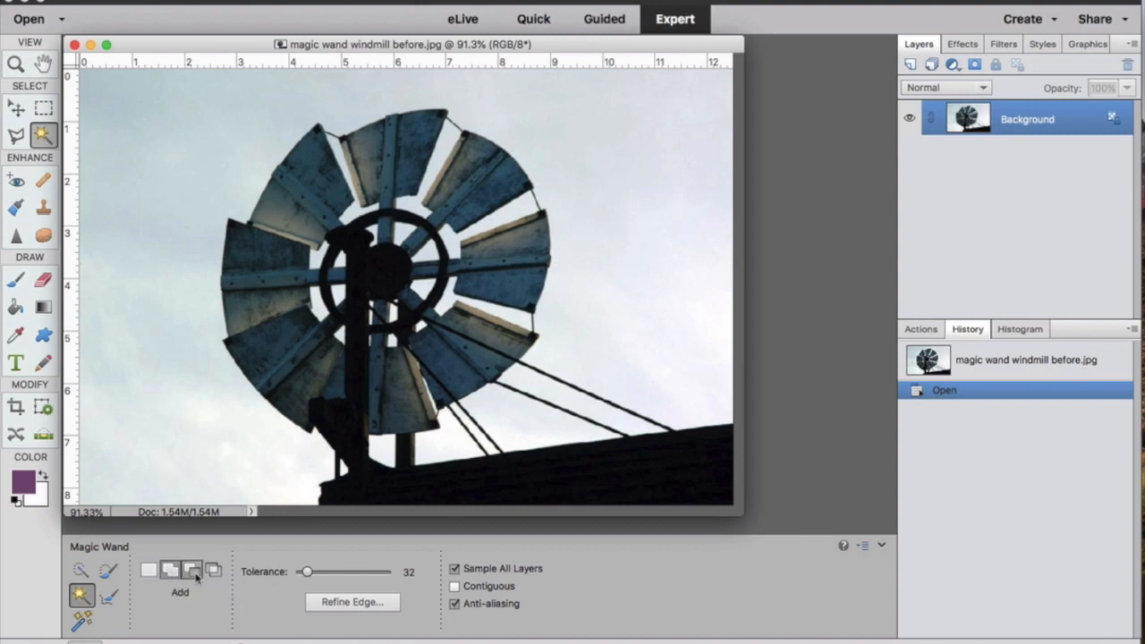
pyautogui.click(196, 577)
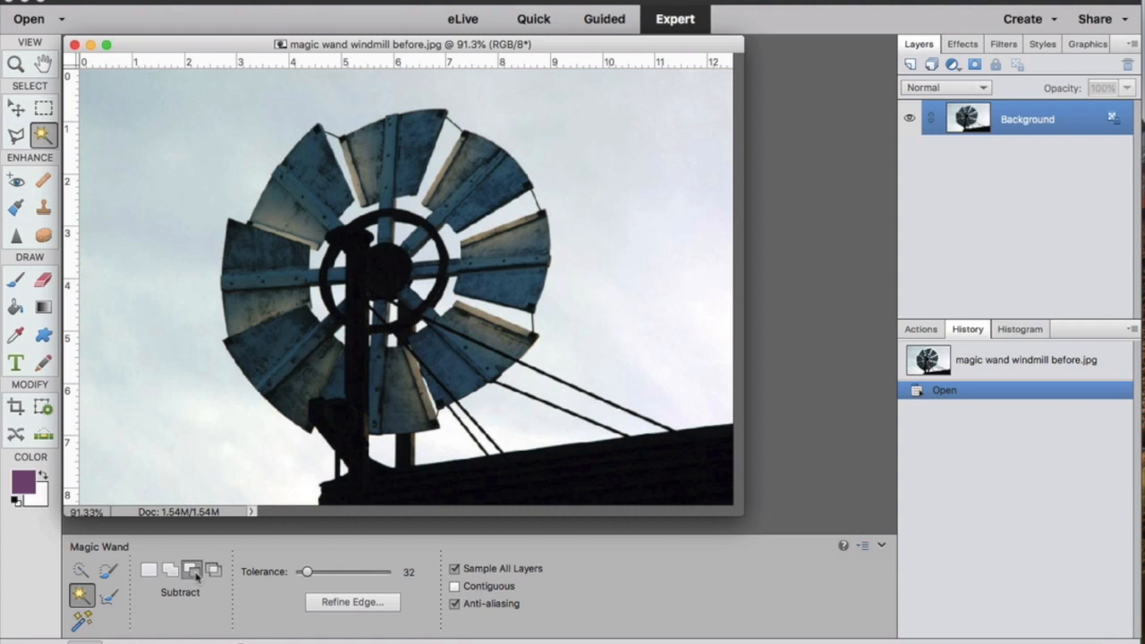
pyautogui.click(149, 571)
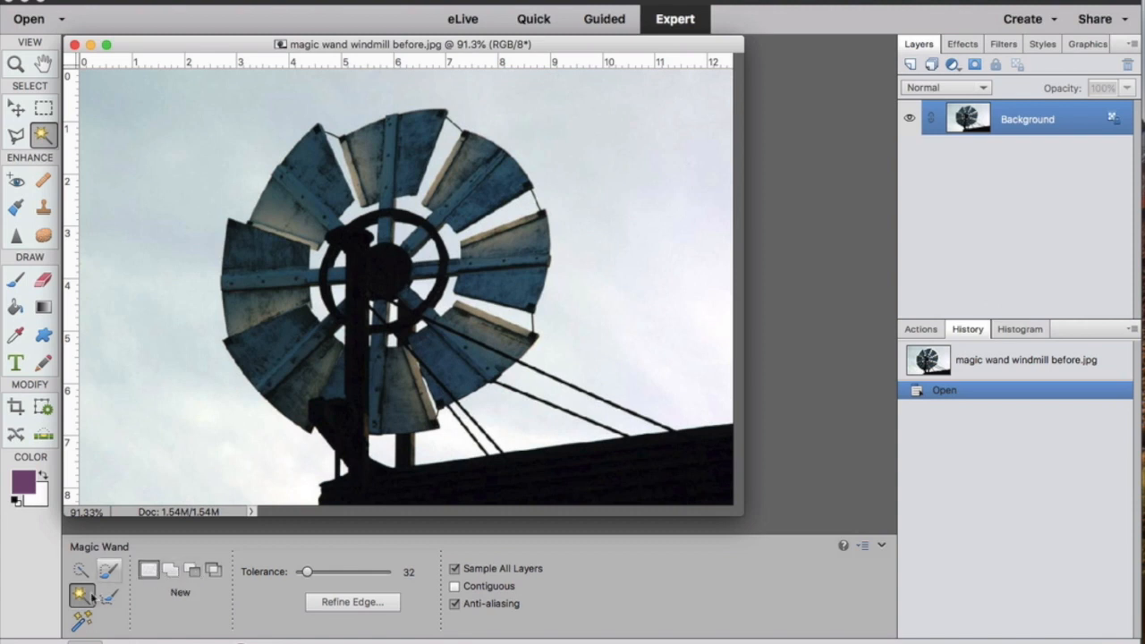
# Select the sky around the windmill, add the brighter sky near the lower left, and invert the selection
pyautogui.click(166, 137)
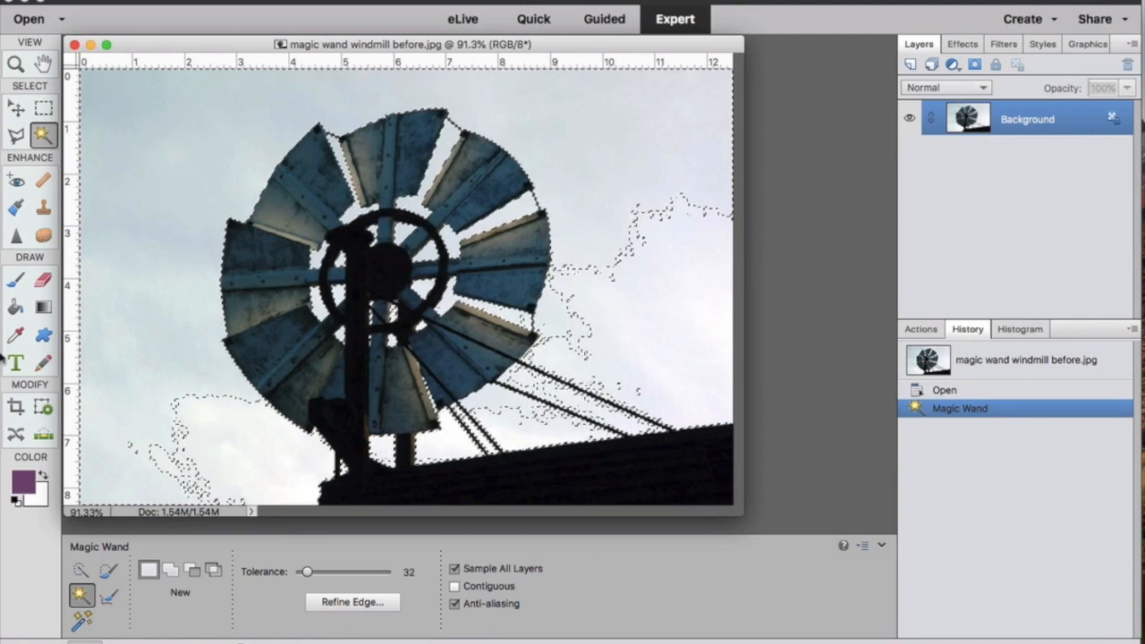
pyautogui.click(168, 572)
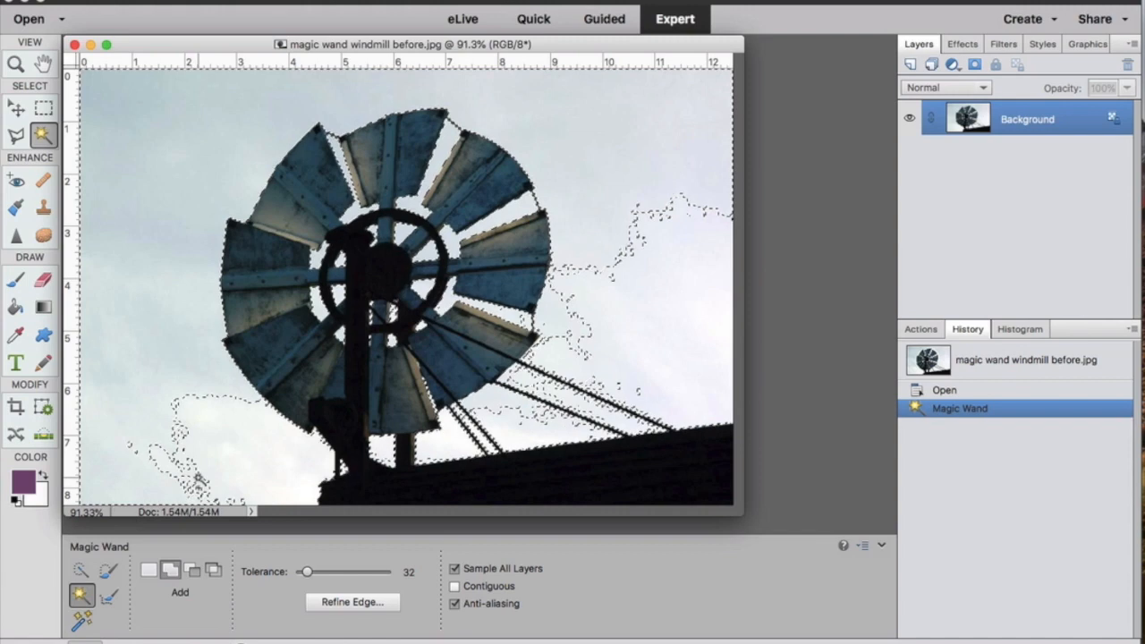
pyautogui.click(240, 450)
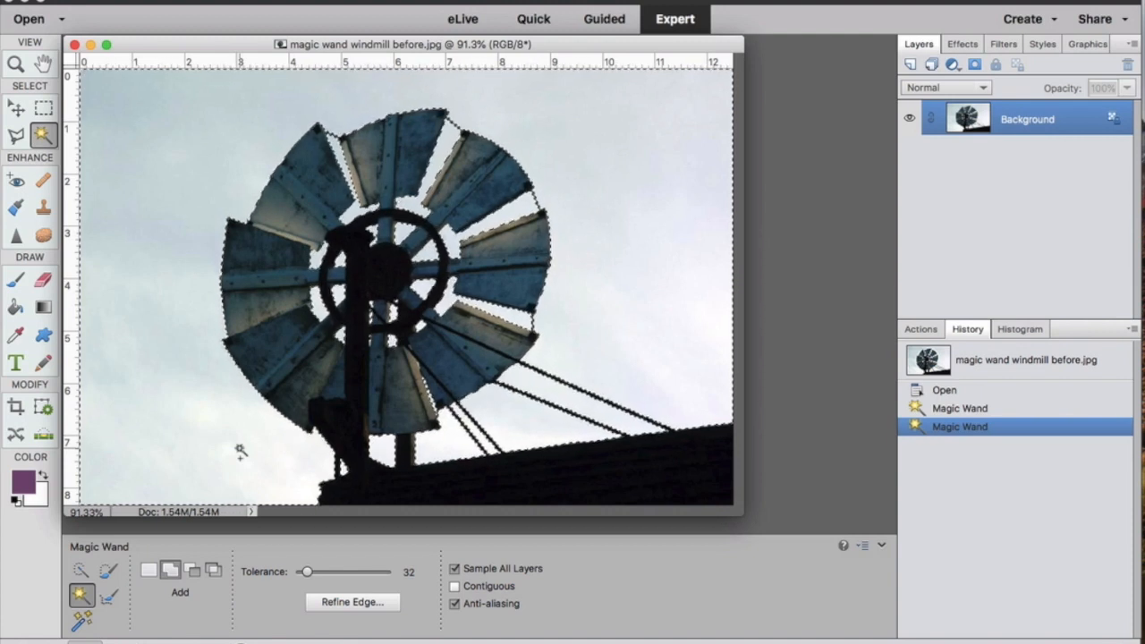
pyautogui.click(472, 0)
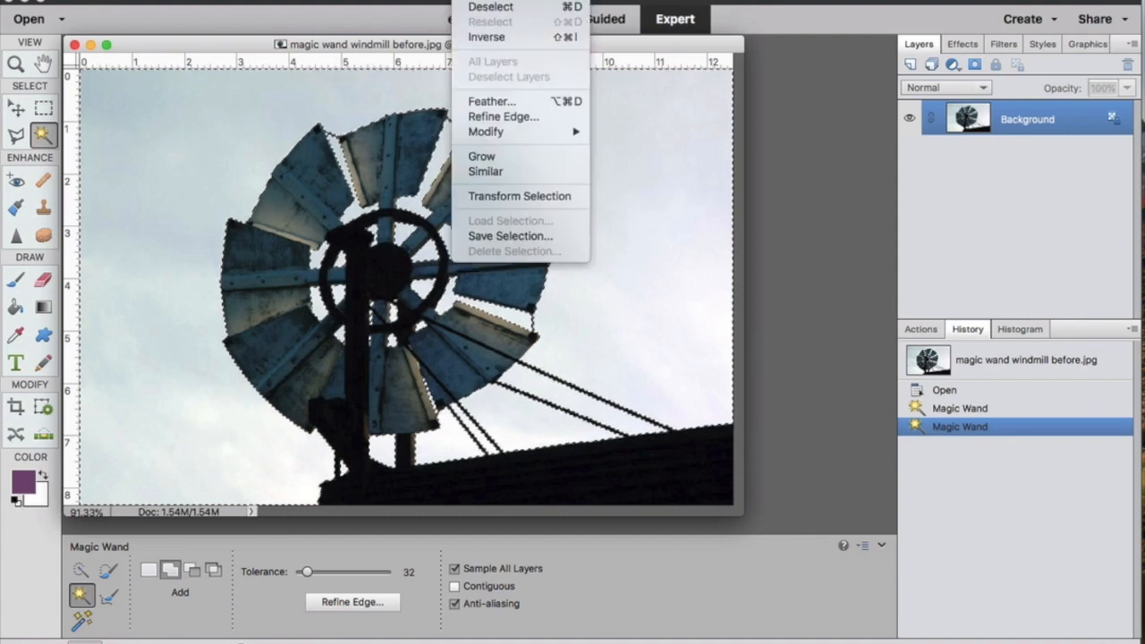
pyautogui.click(487, 37)
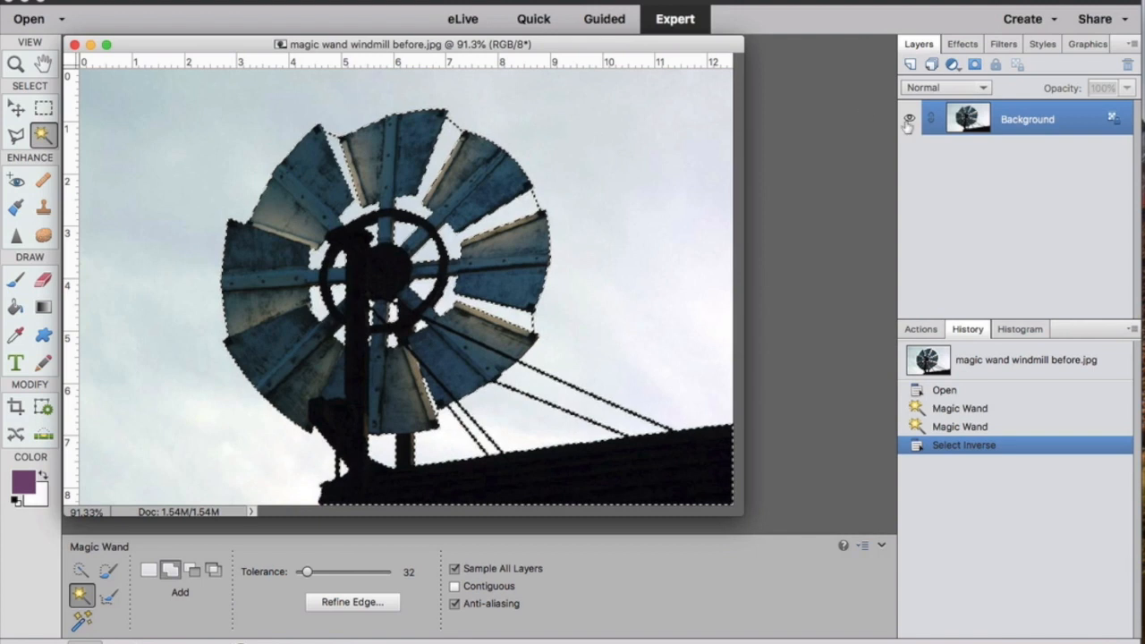
# Add a Brightness/Contrast adjustment layer for the selected windmill with brightness 72 and contrast 69
pyautogui.click(953, 65)
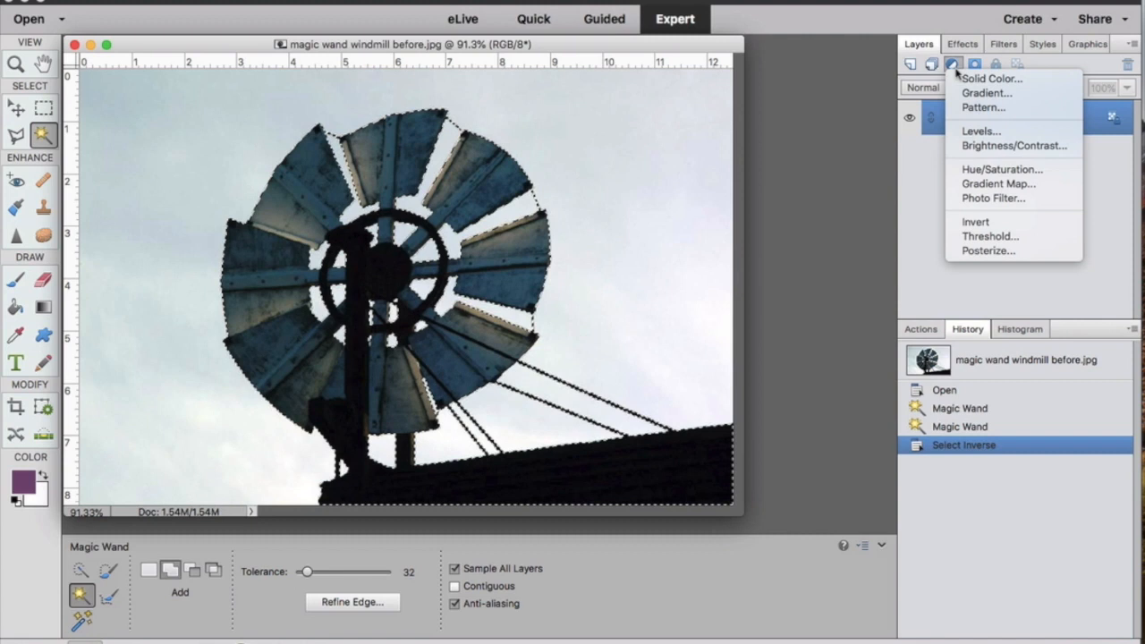
pyautogui.click(1005, 147)
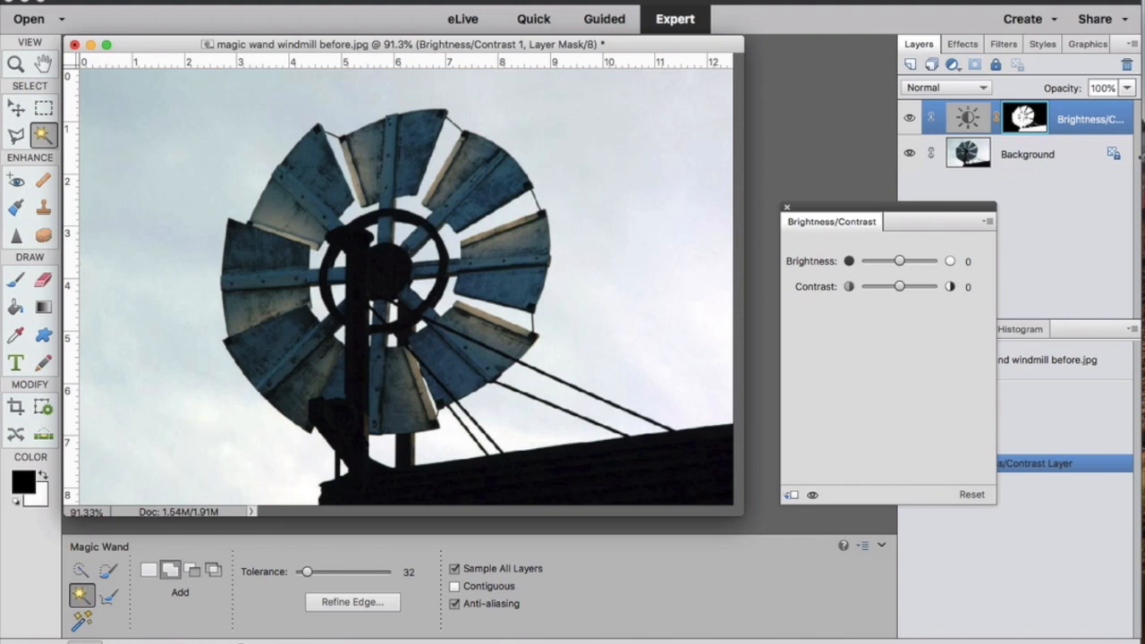
pyautogui.moveTo(900, 261); pyautogui.dragTo(927, 287)
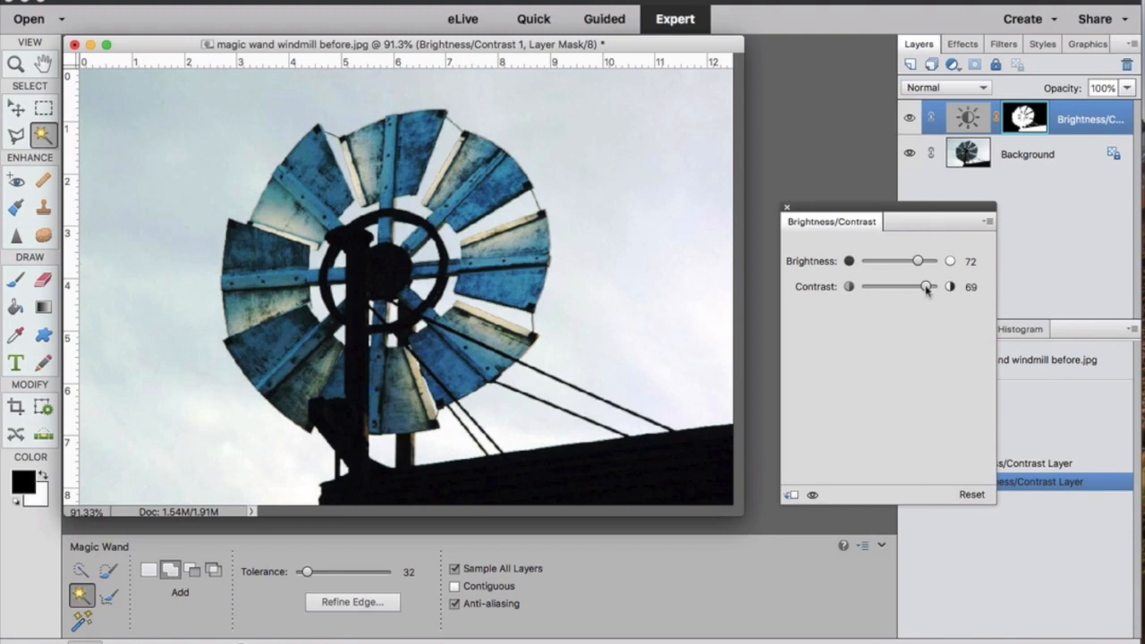
pyautogui.click(785, 210)
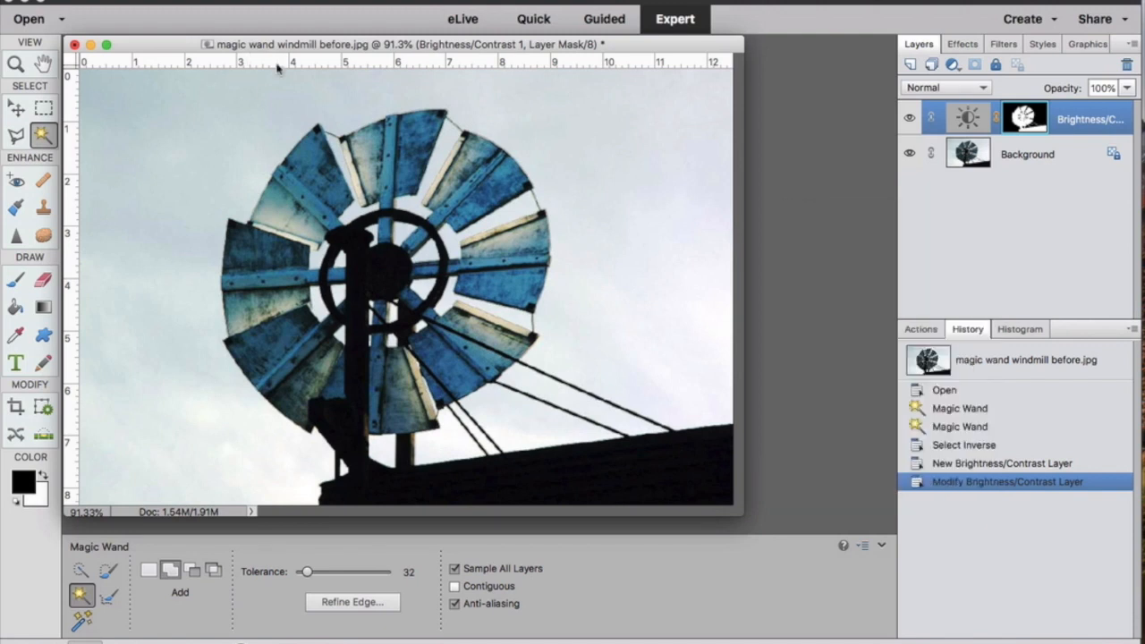
# Close the windmill image without saving its changes
pyautogui.click(74, 45)
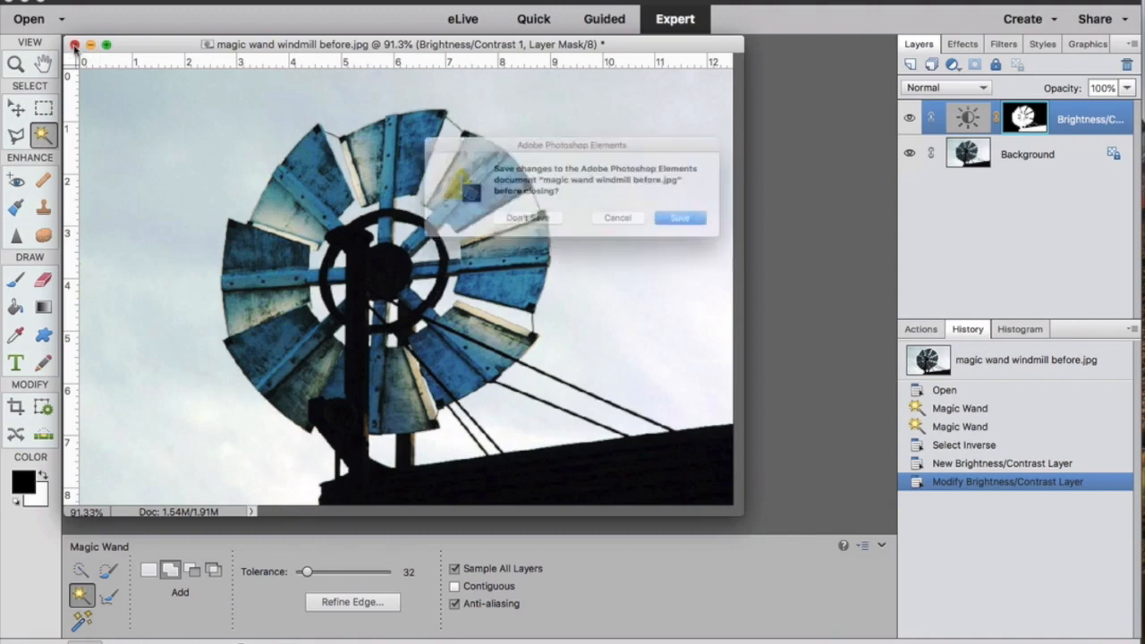
pyautogui.click(520, 223)
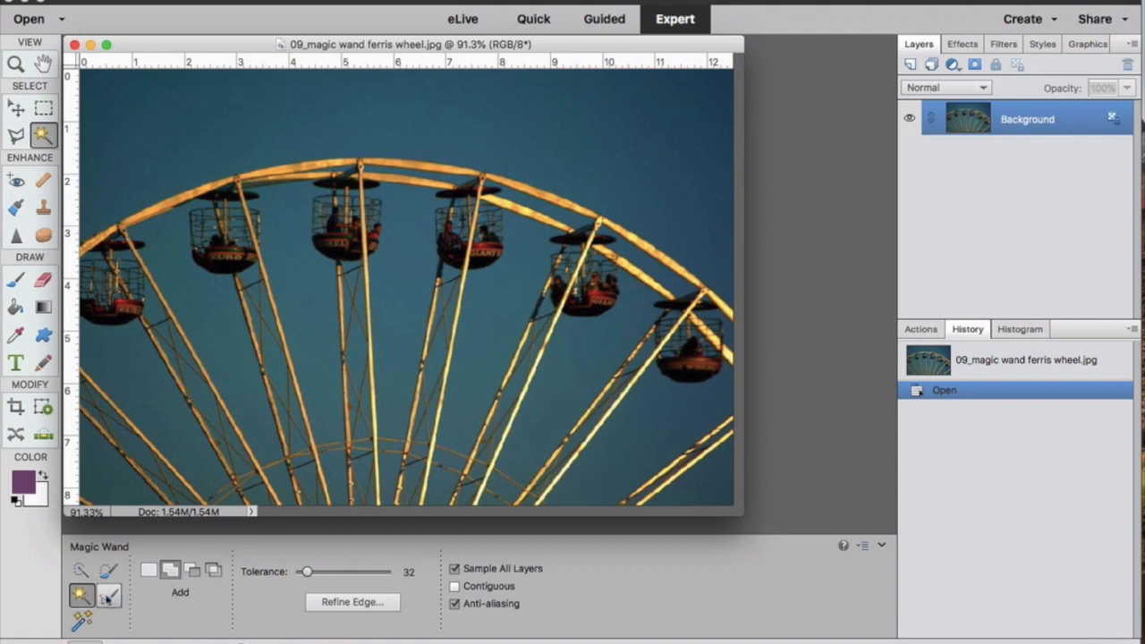
# Select the blue sky in the ferris wheel image with the Magic Wand, and invert the selection to the wheel
pyautogui.click(170, 122)
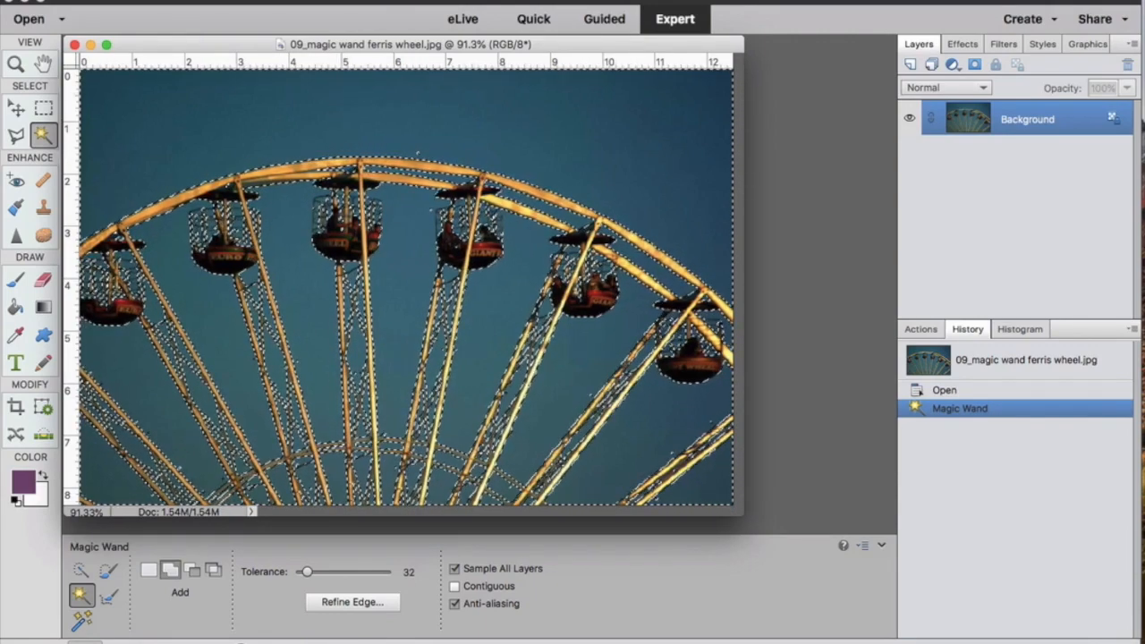
pyautogui.click(478, 1)
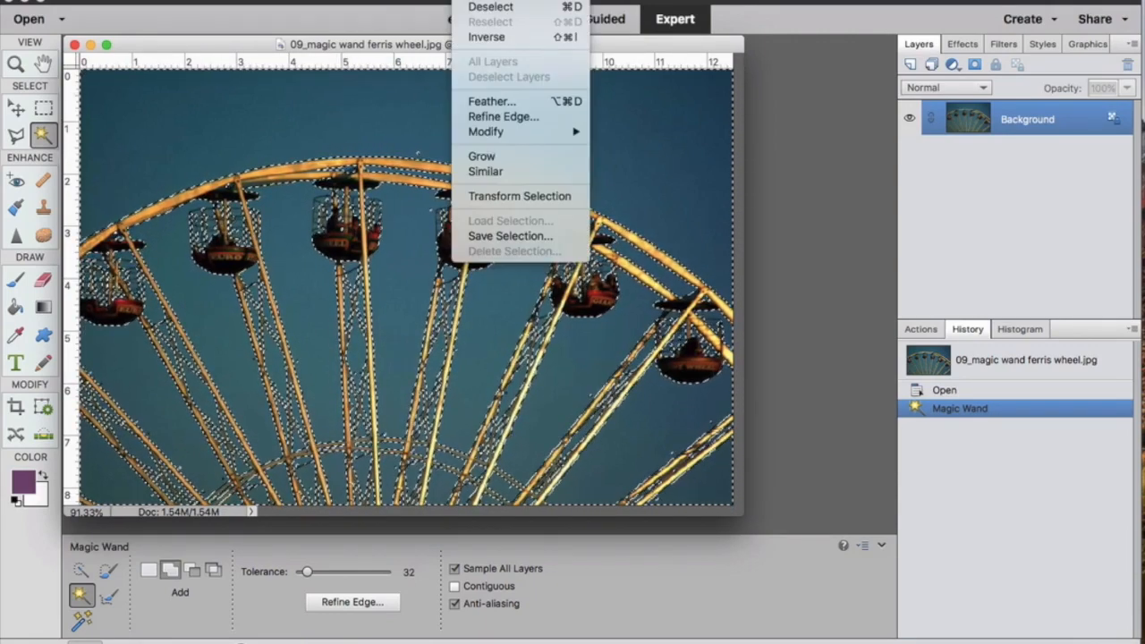
pyautogui.click(485, 39)
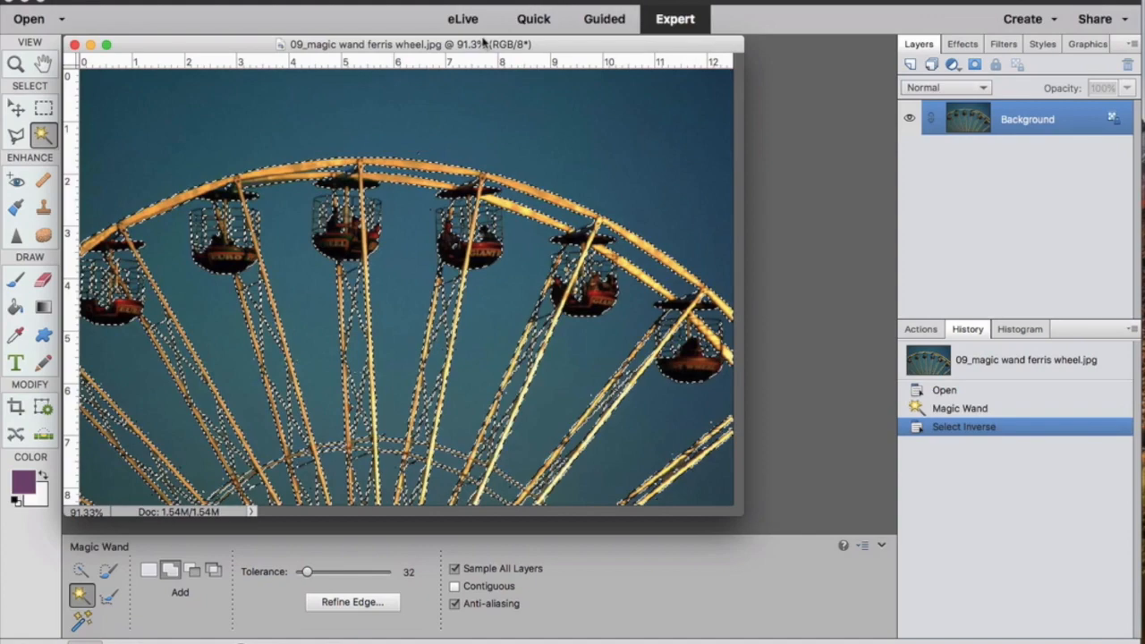
# Add a Brightness/Contrast adjustment layer for the selected ferris wheel with brightness 50 and contrast 15
pyautogui.click(954, 66)
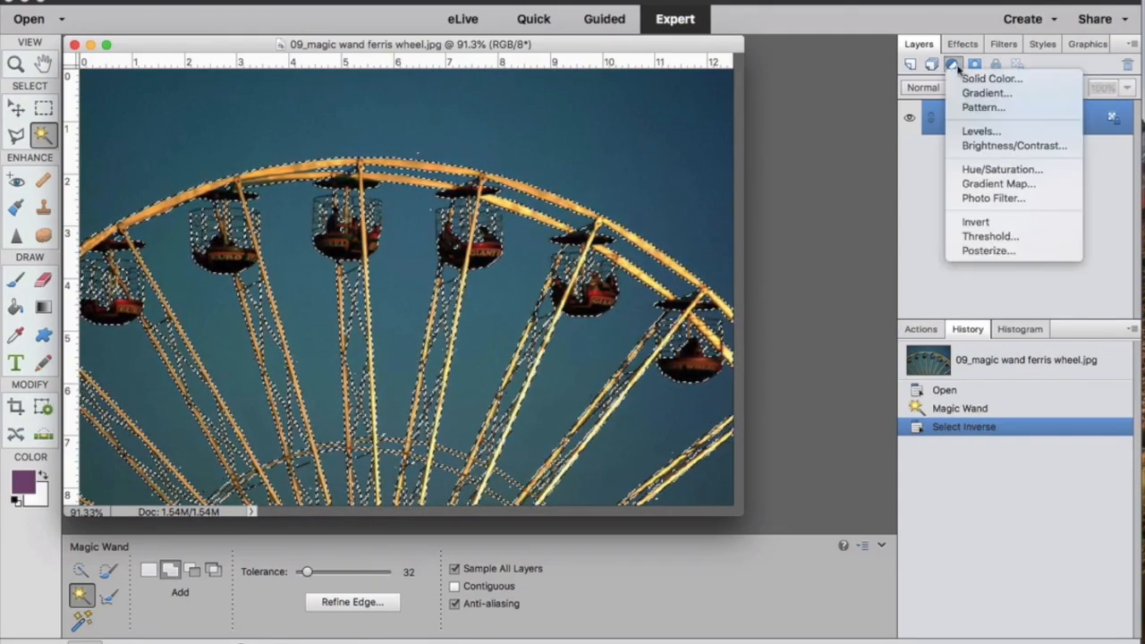
pyautogui.click(1001, 148)
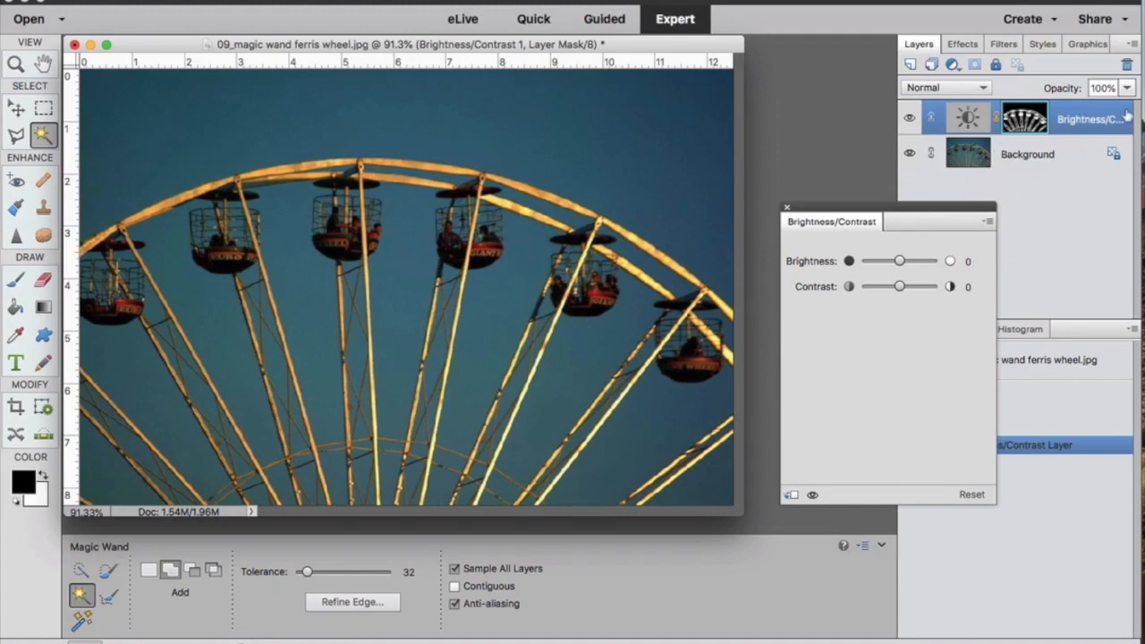
pyautogui.moveTo(899, 261); pyautogui.dragTo(906, 286)
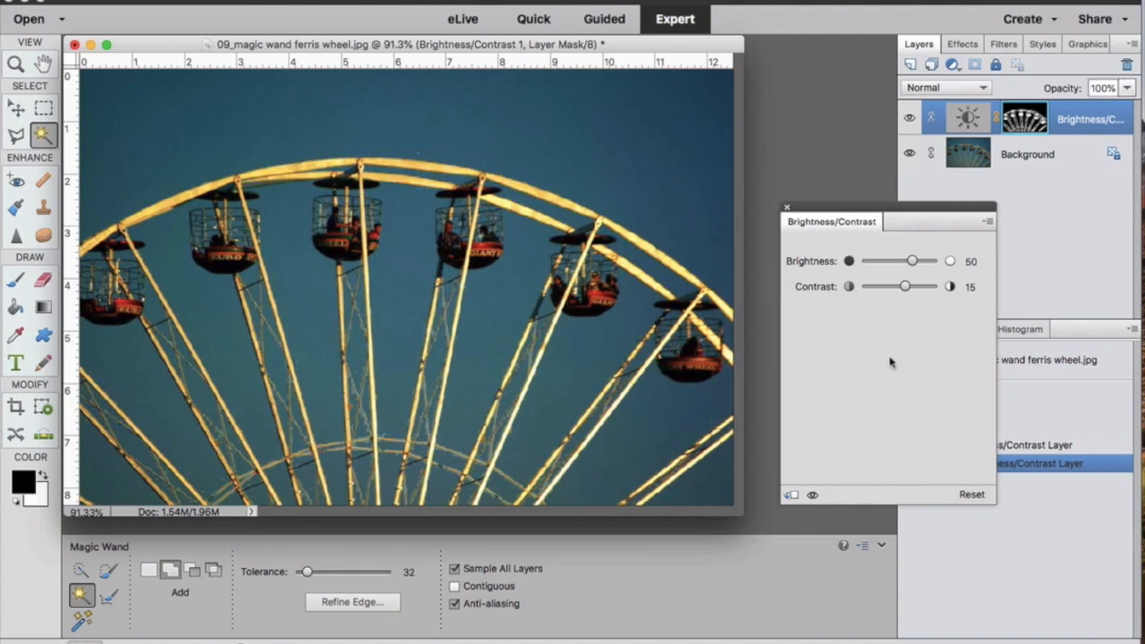
pyautogui.click(787, 209)
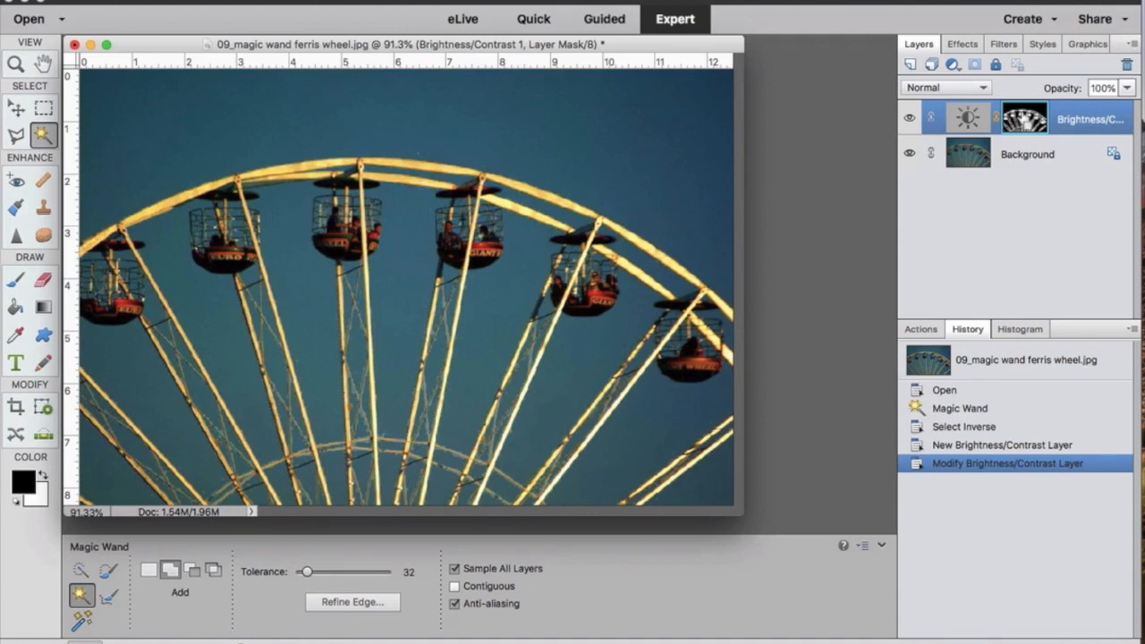
# Load the ferris wheel selection from the Brightness/Contrast layer's mask, and add a Hue/Saturation adjustment layer for it
pyautogui.keyDown('super'); pyautogui.click(1023, 119); pyautogui.keyUp('super')
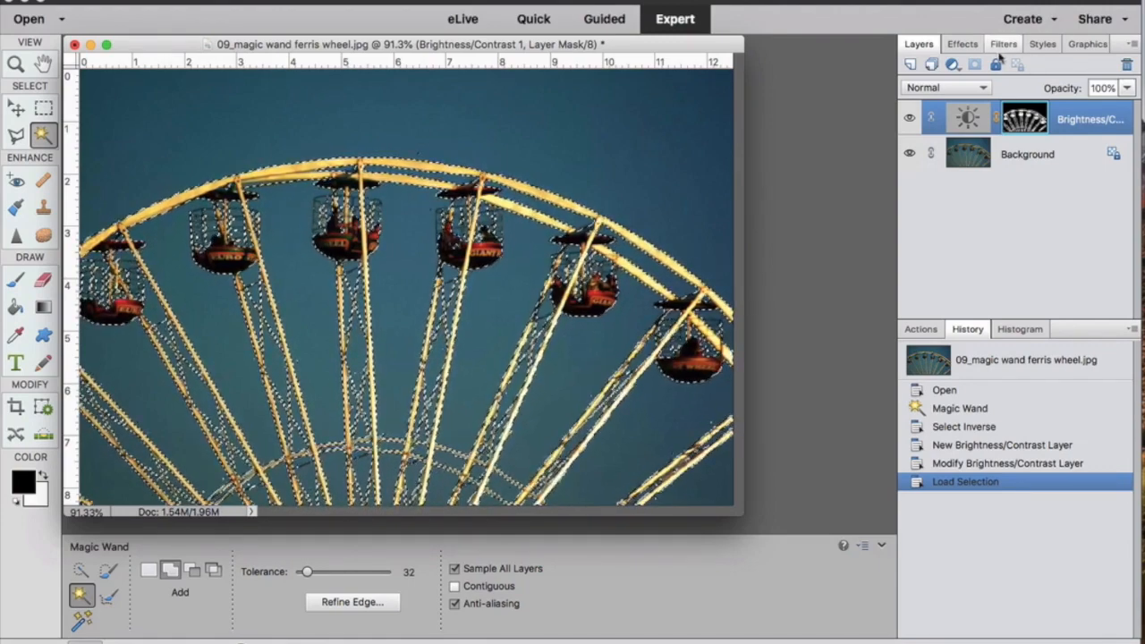
pyautogui.click(953, 66)
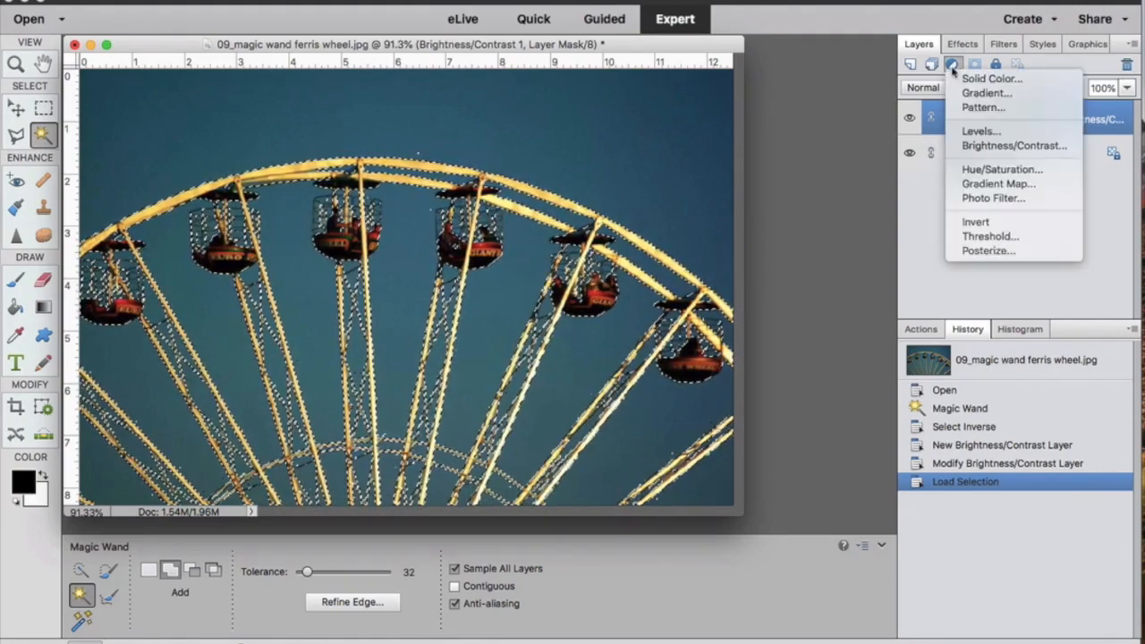
pyautogui.click(989, 174)
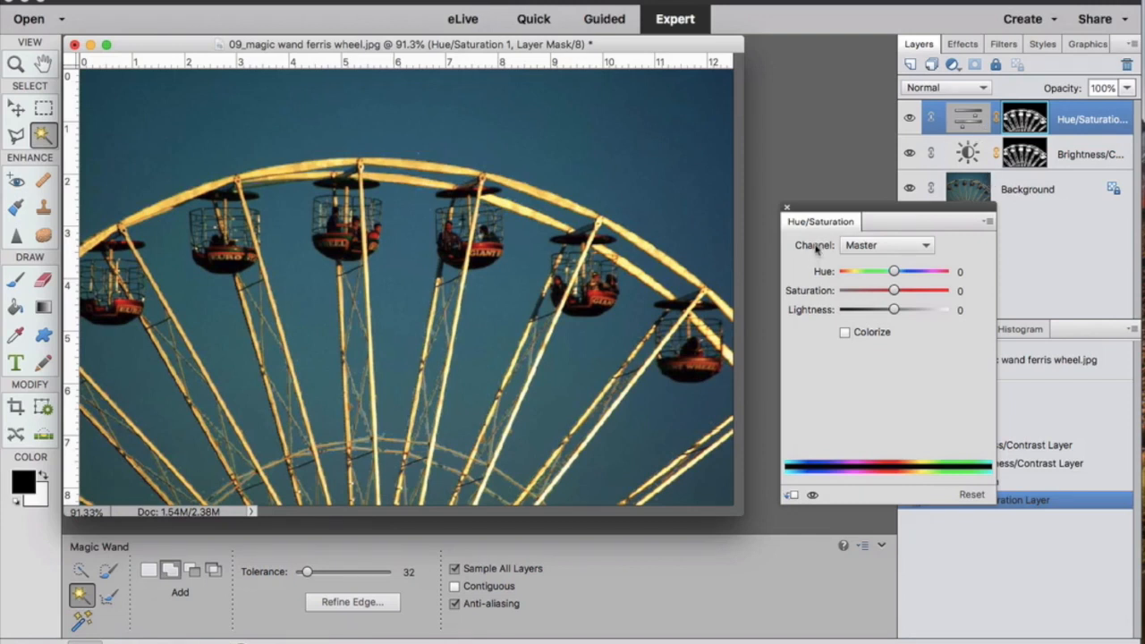
# Target the Reds channel by sampling a red gondola, set its lightness to +29, and compare the image with and without the adjustment
pyautogui.click(926, 247)
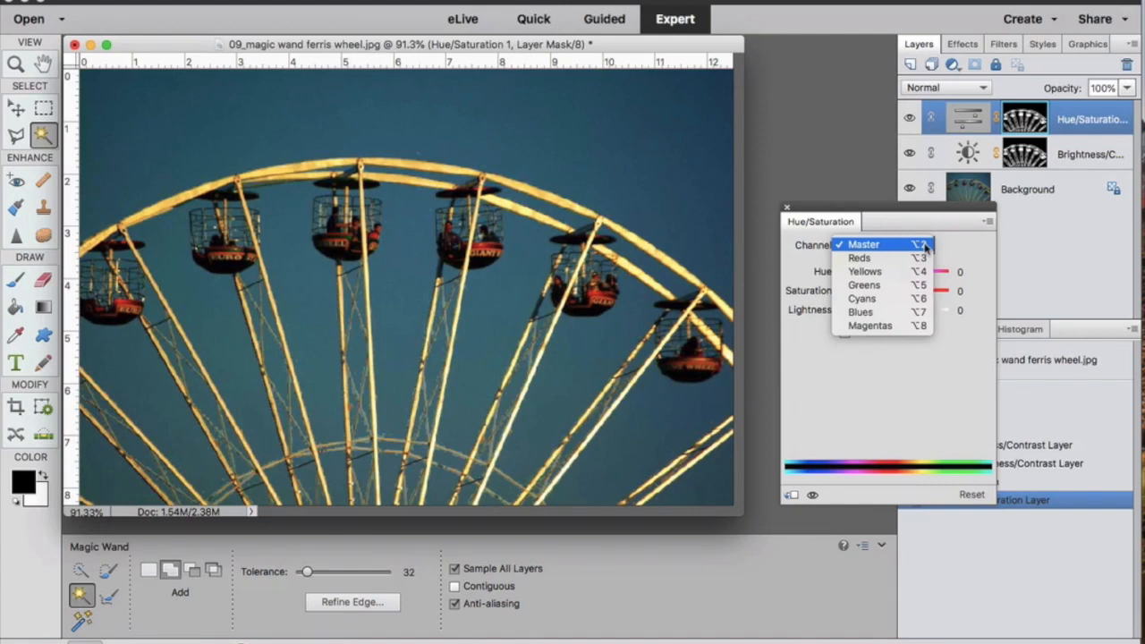
pyautogui.click(873, 259)
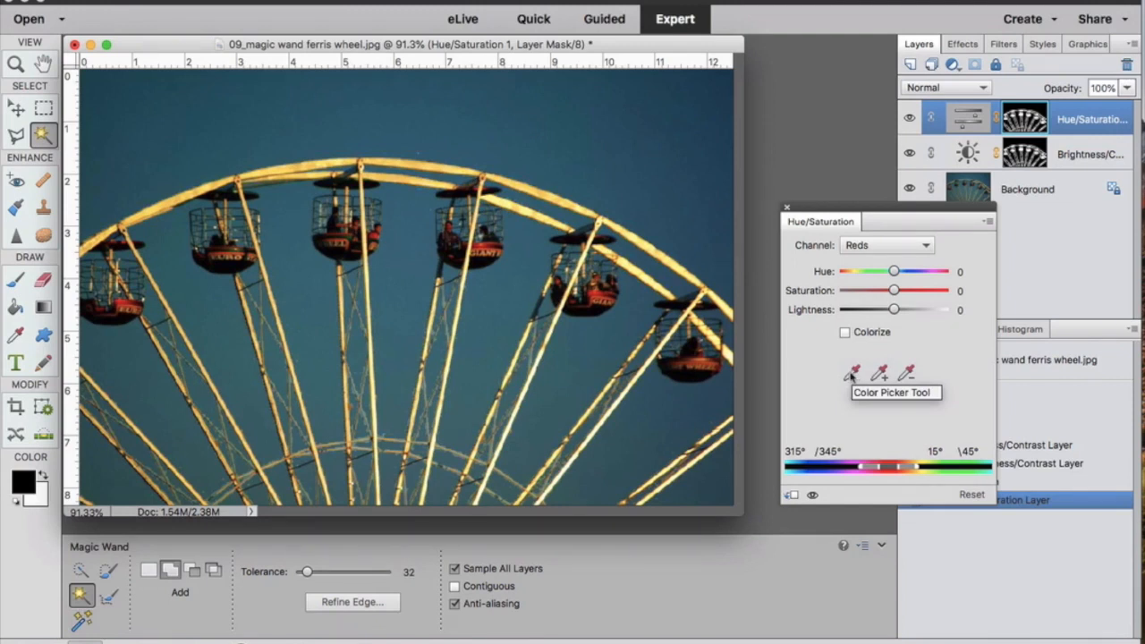
pyautogui.click(852, 374)
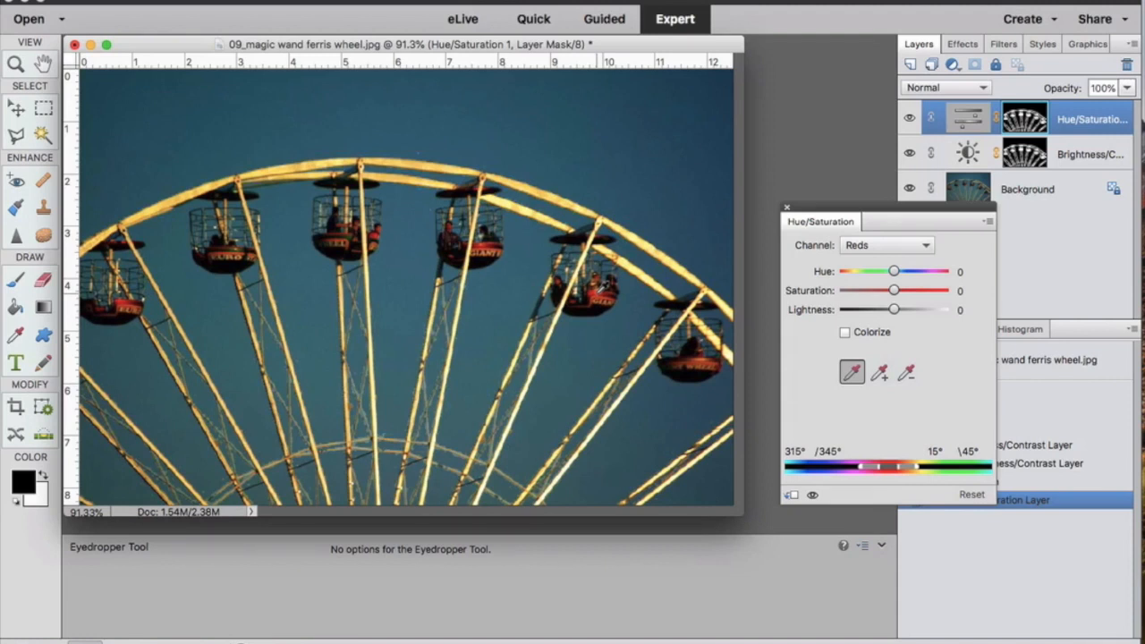
pyautogui.click(600, 289)
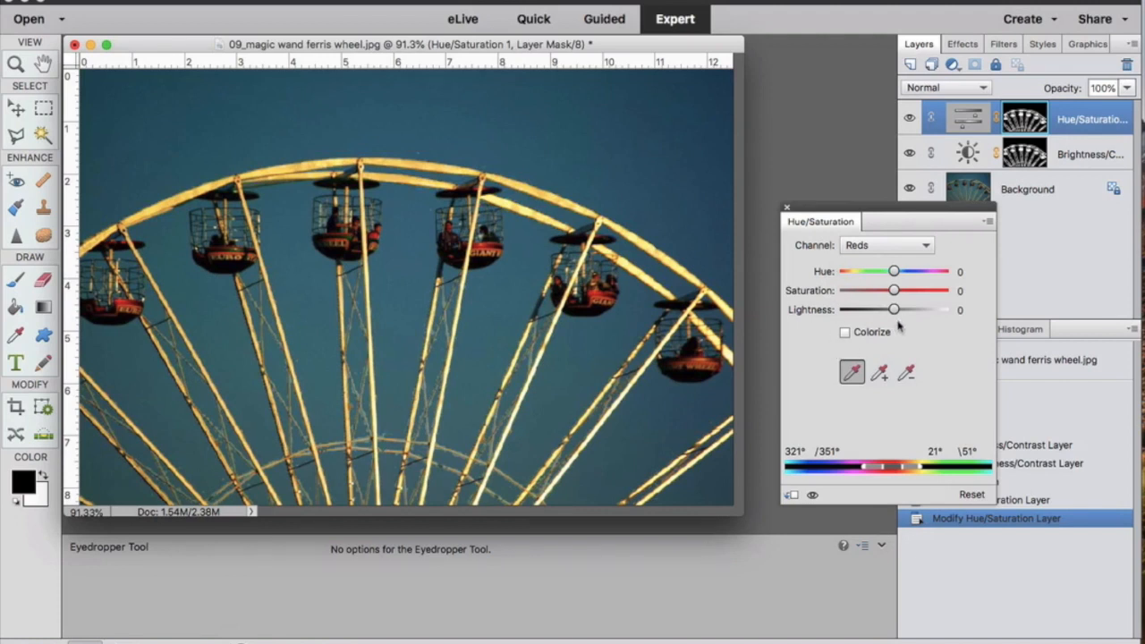
pyautogui.moveTo(893, 310); pyautogui.dragTo(909, 310)
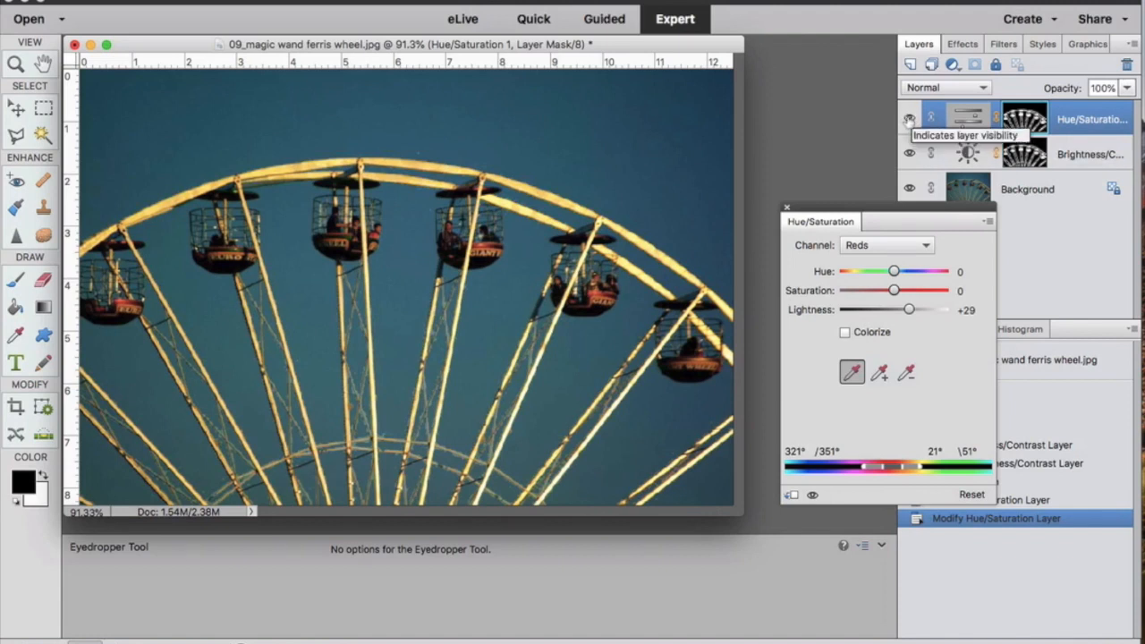
pyautogui.click(909, 119)
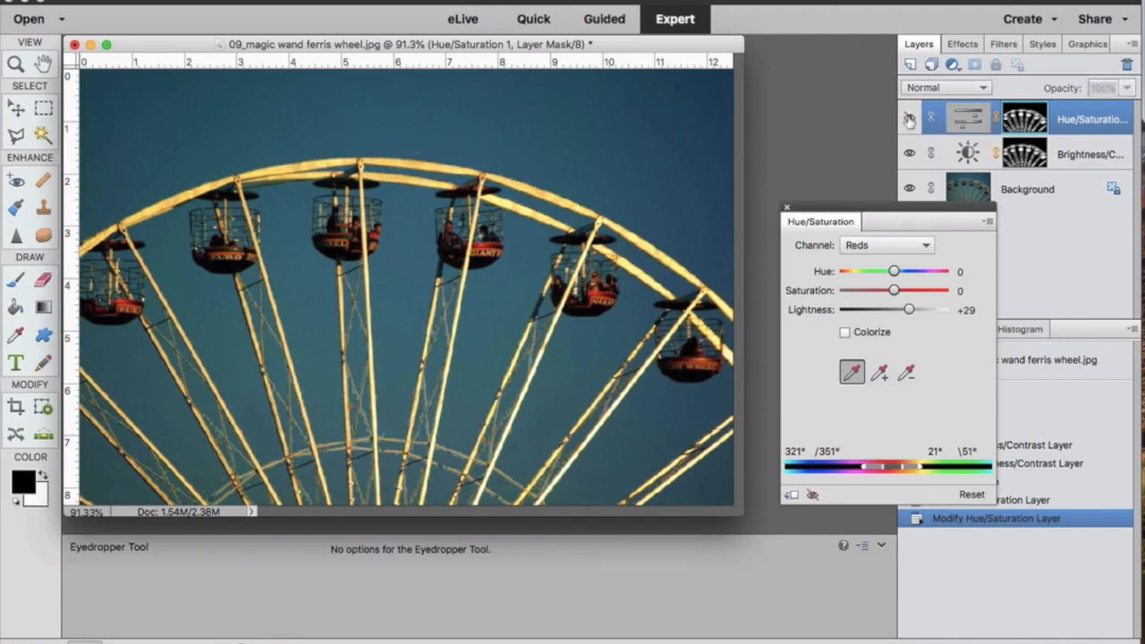
pyautogui.click(909, 119)
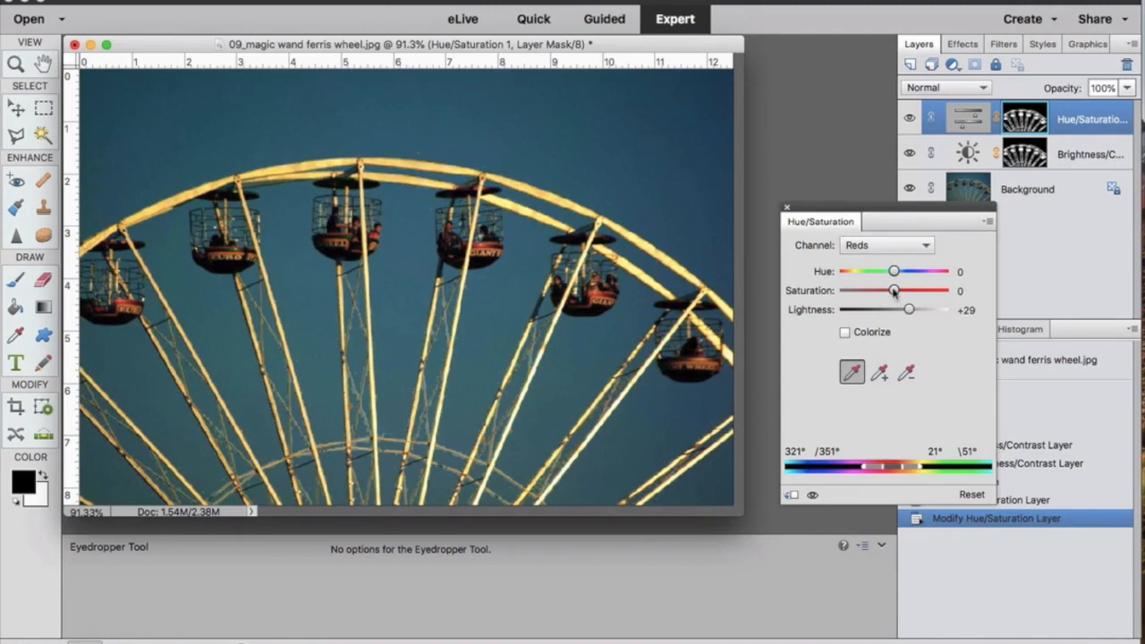
# Try a saturation of +17 and a hue of -18 on the reds, and reset both to 0
pyautogui.moveTo(894, 293); pyautogui.dragTo(915, 294)
pyautogui.moveTo(916, 293); pyautogui.dragTo(903, 293)
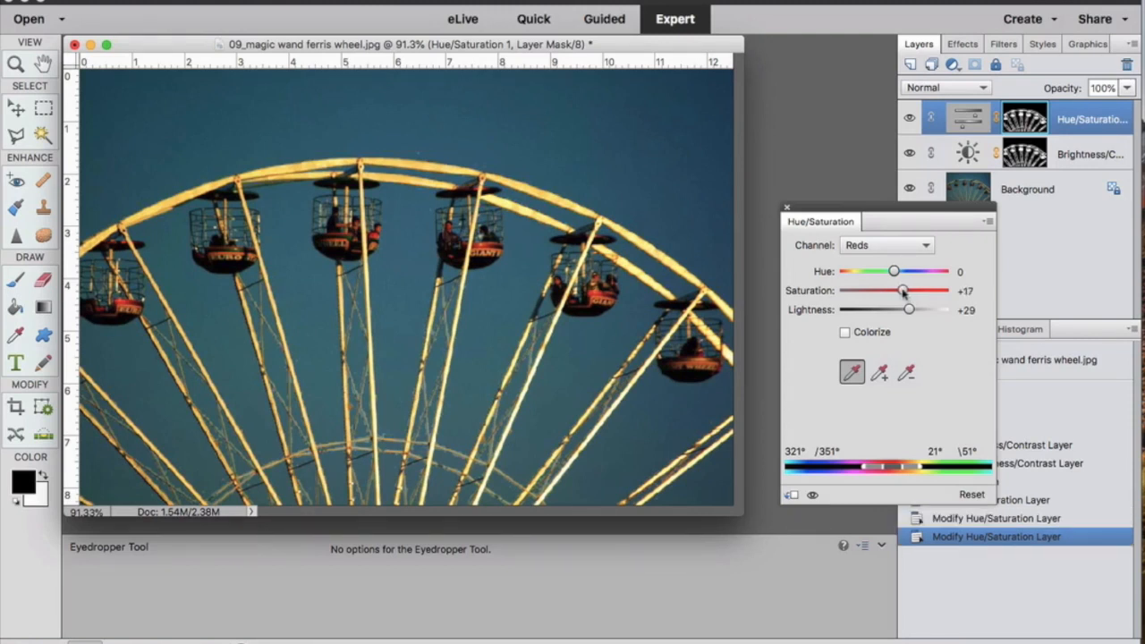
pyautogui.click(968, 292)
pyautogui.doubleClick(968, 291)
pyautogui.write('0')
pyautogui.moveTo(896, 273)
pyautogui.mouseDown()
pyautogui.moveTo(904, 284)
pyautogui.moveTo(885, 279)
pyautogui.mouseUp()
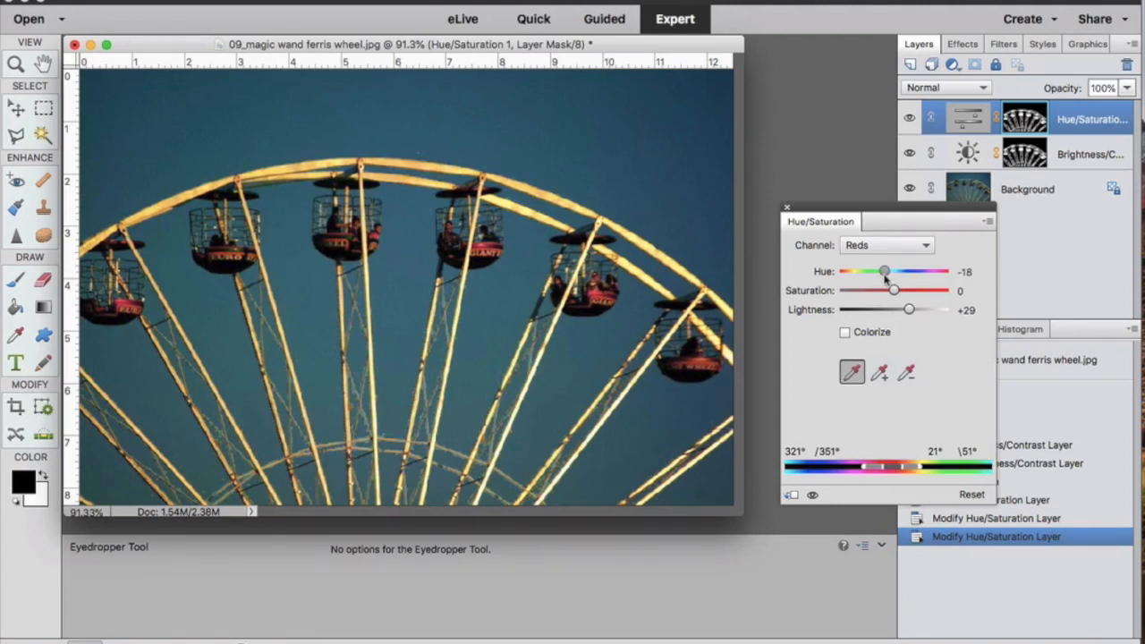
pyautogui.moveTo(885, 280); pyautogui.dragTo(886, 281)
pyautogui.click(963, 271)
pyautogui.write('0')
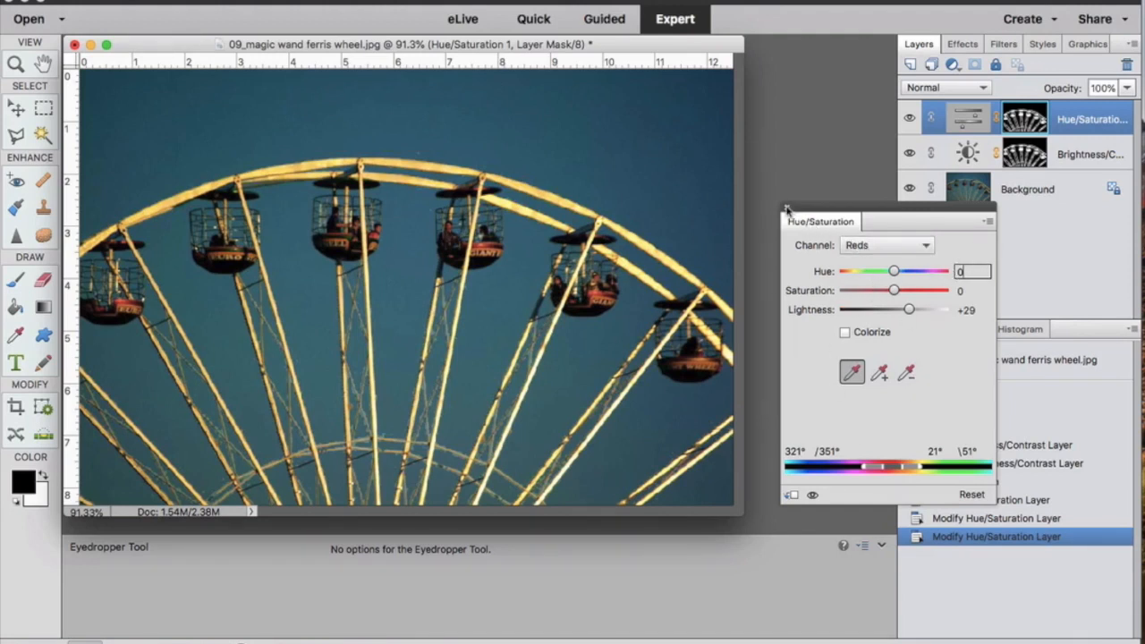
pyautogui.click(787, 210)
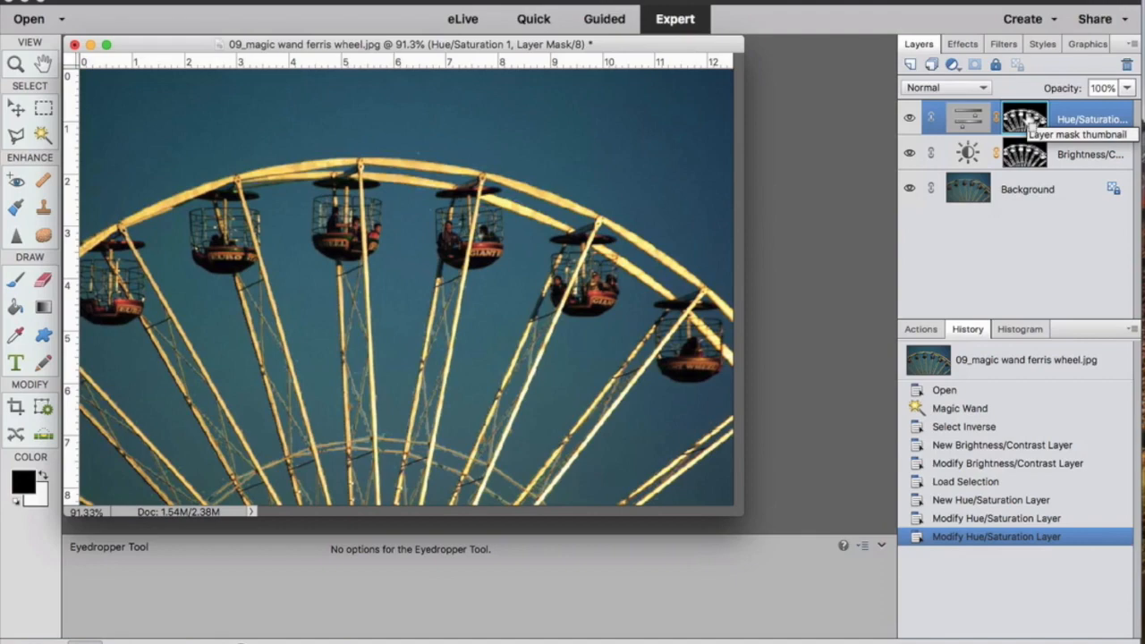
# Load the wheel selection from the Hue/Saturation layer's mask, and invert it to select the sky
pyautogui.keyDown('super'); pyautogui.click(1029, 126); pyautogui.keyUp('super')
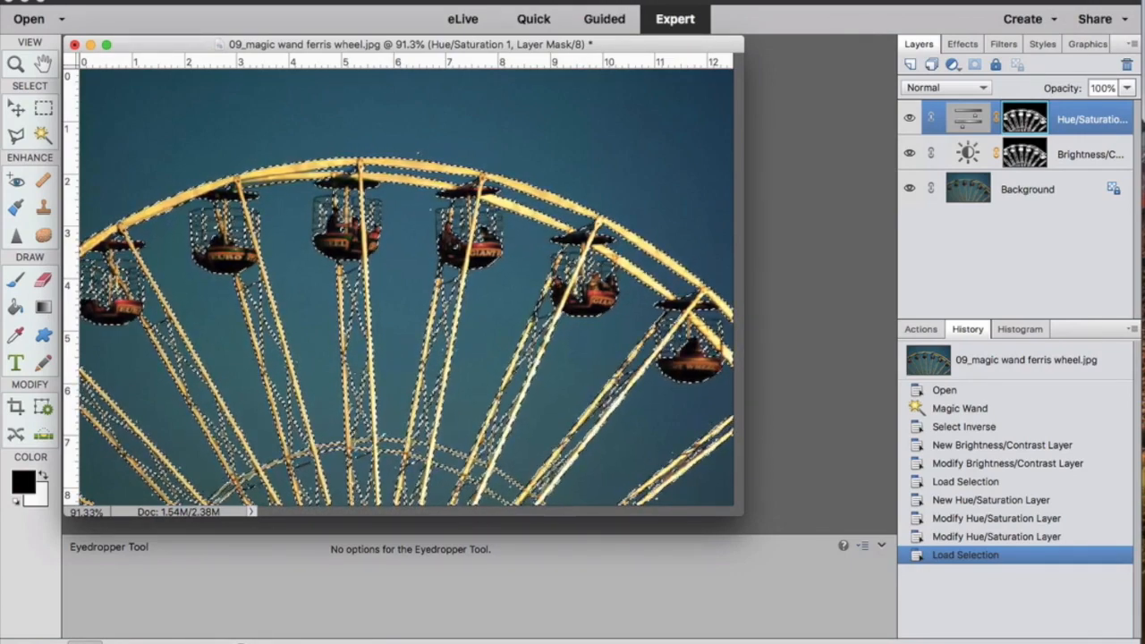
pyautogui.click(475, 2)
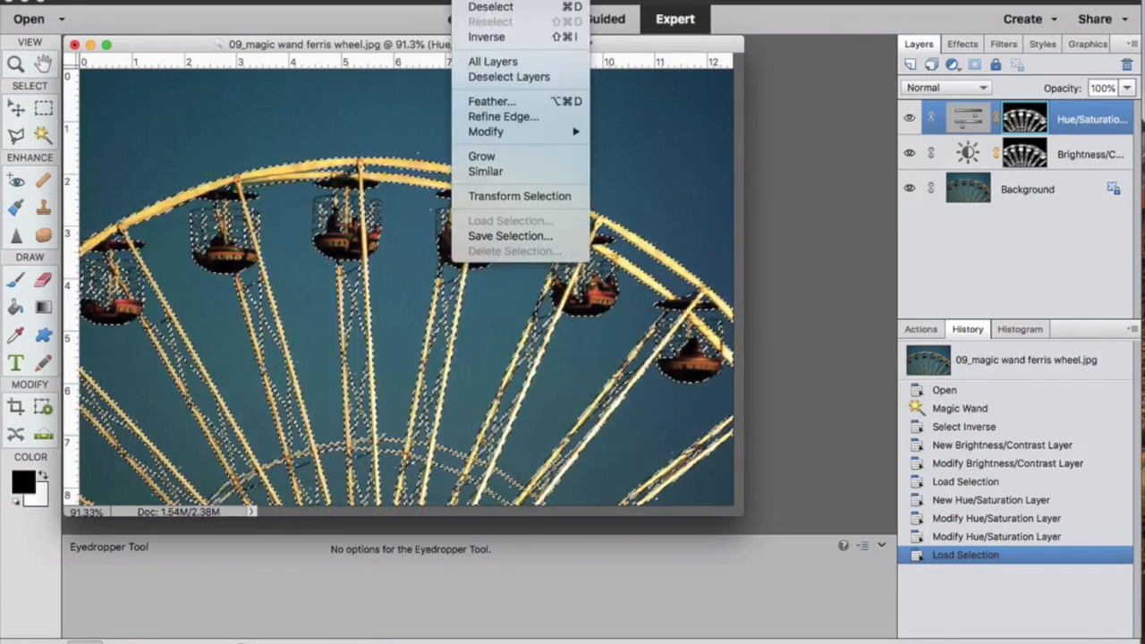
pyautogui.click(486, 37)
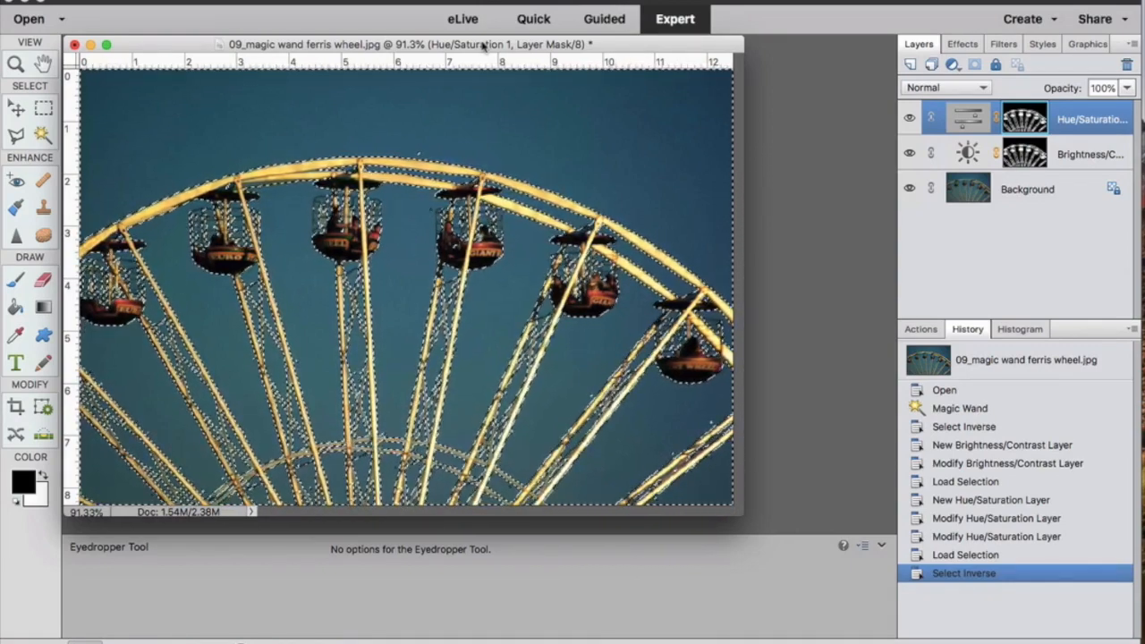
# Add a Levels adjustment layer for the selected sky with the white input level set to 177
pyautogui.click(952, 66)
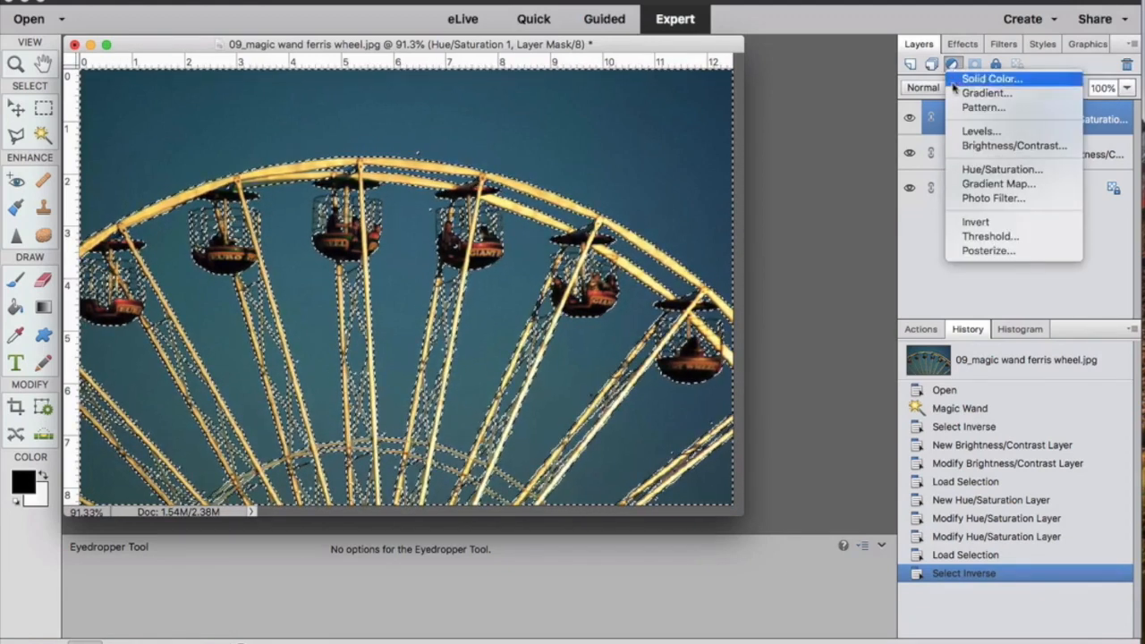
pyautogui.click(966, 134)
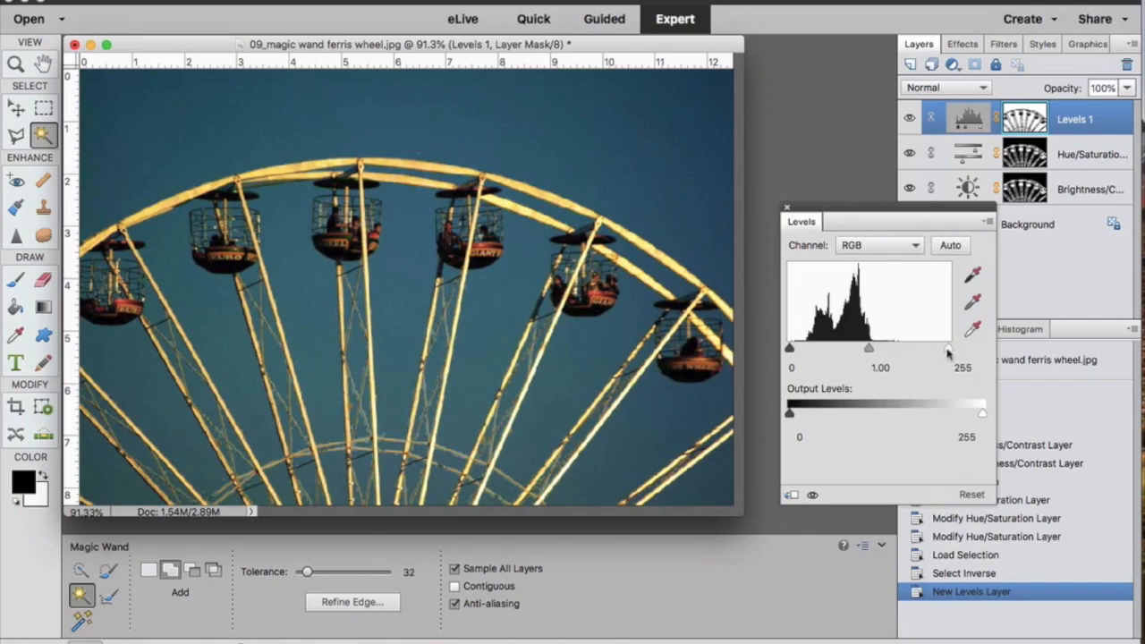
pyautogui.moveTo(949, 353); pyautogui.dragTo(900, 349)
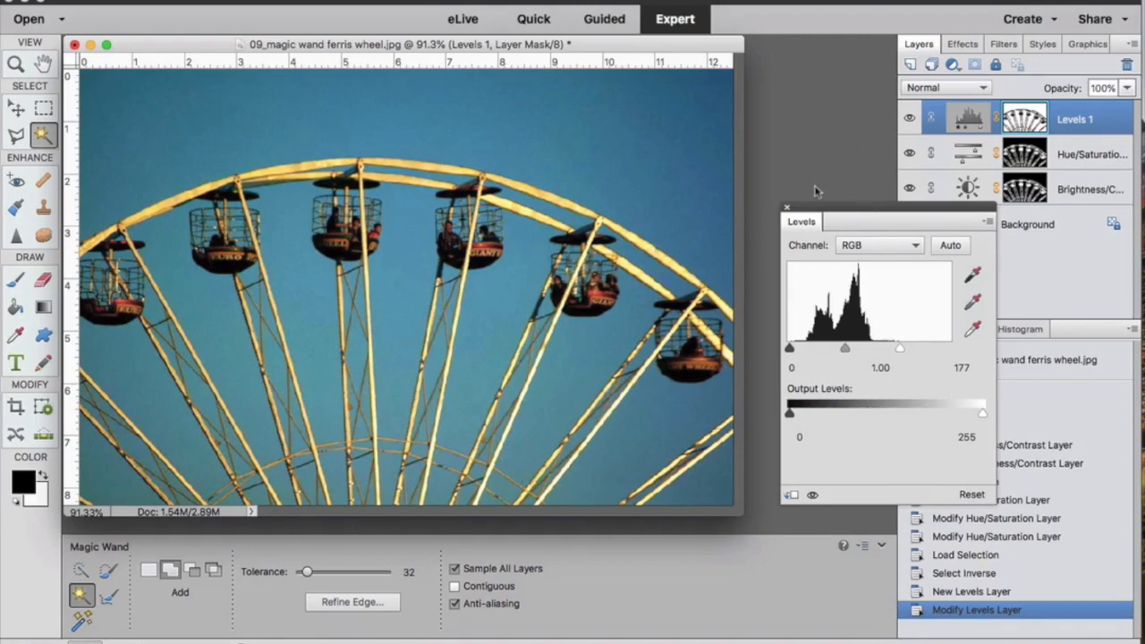
pyautogui.click(786, 207)
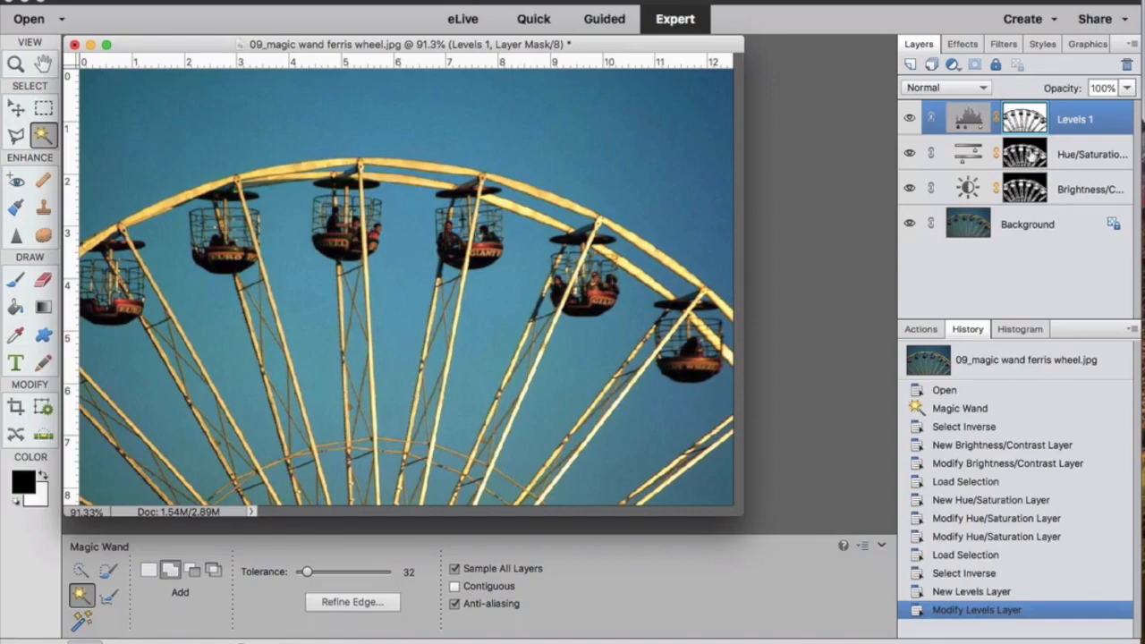
# Reselect the sky by loading the Hue/Saturation layer's mask as a selection and inverting it
pyautogui.keyDown('super'); pyautogui.click(1031, 156); pyautogui.keyUp('super')
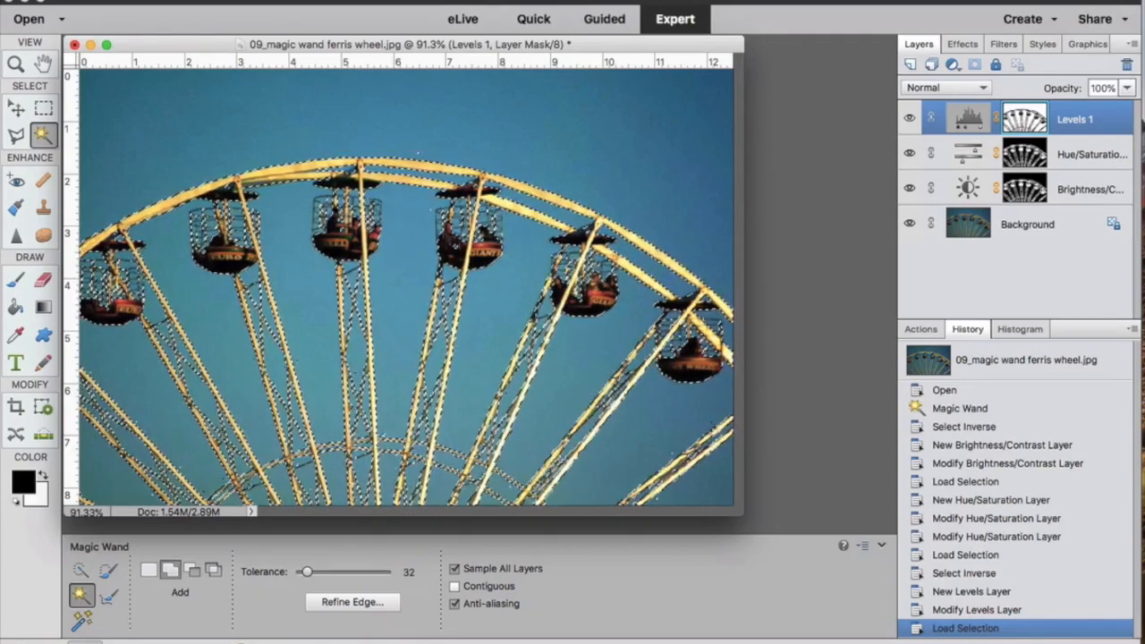
pyautogui.click(474, 1)
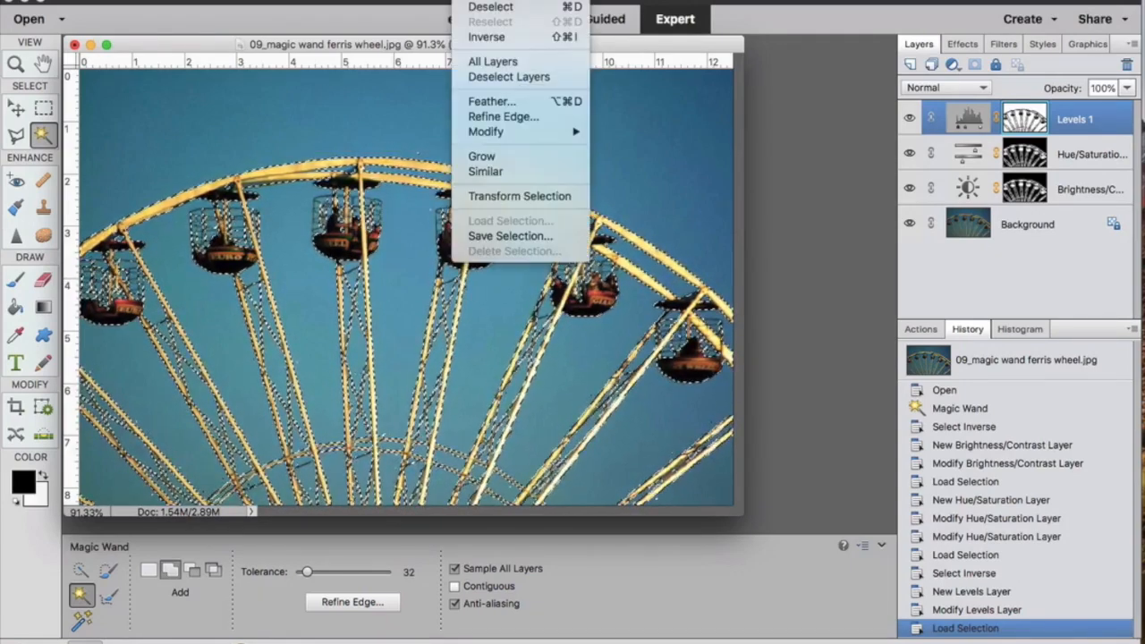
pyautogui.click(486, 38)
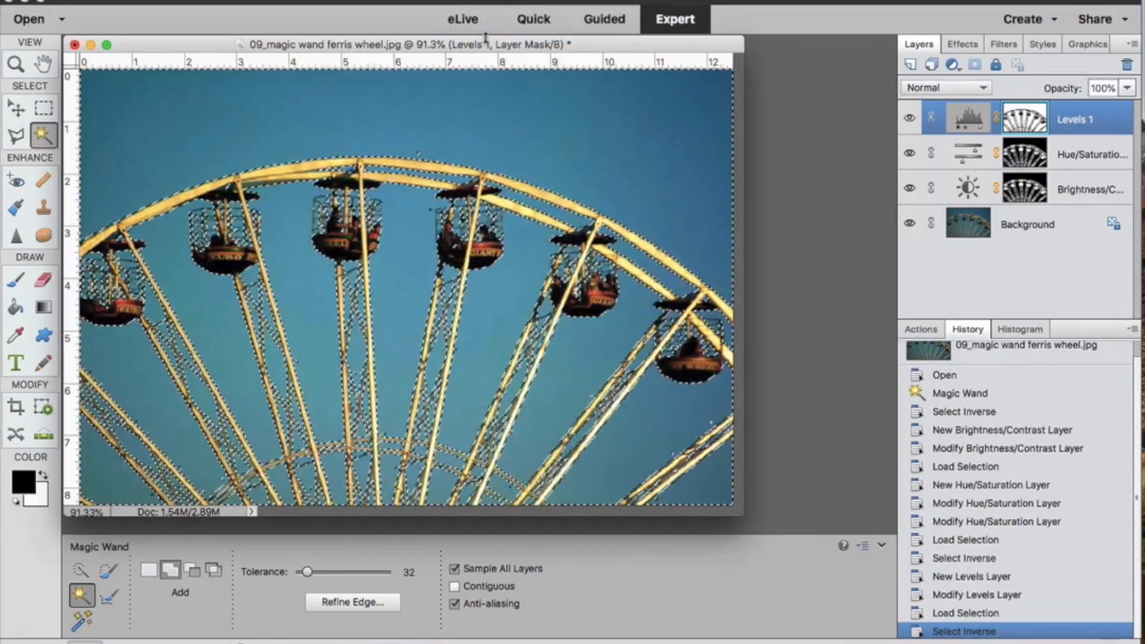